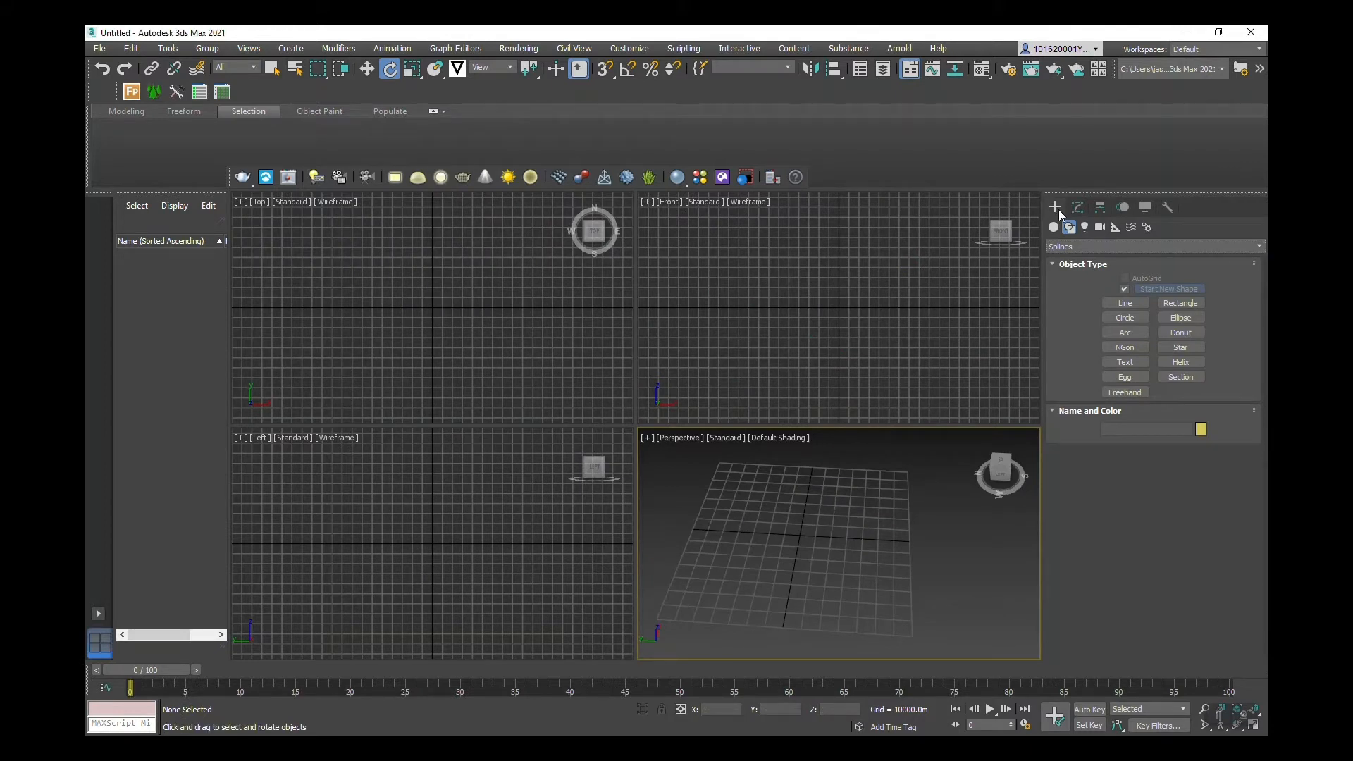
Step: Draw a curvy multi-point Line001 spline in the Top viewport with the Standard Splines Line tool
{"action": "left_click", "coordinate": [1066, 246]}
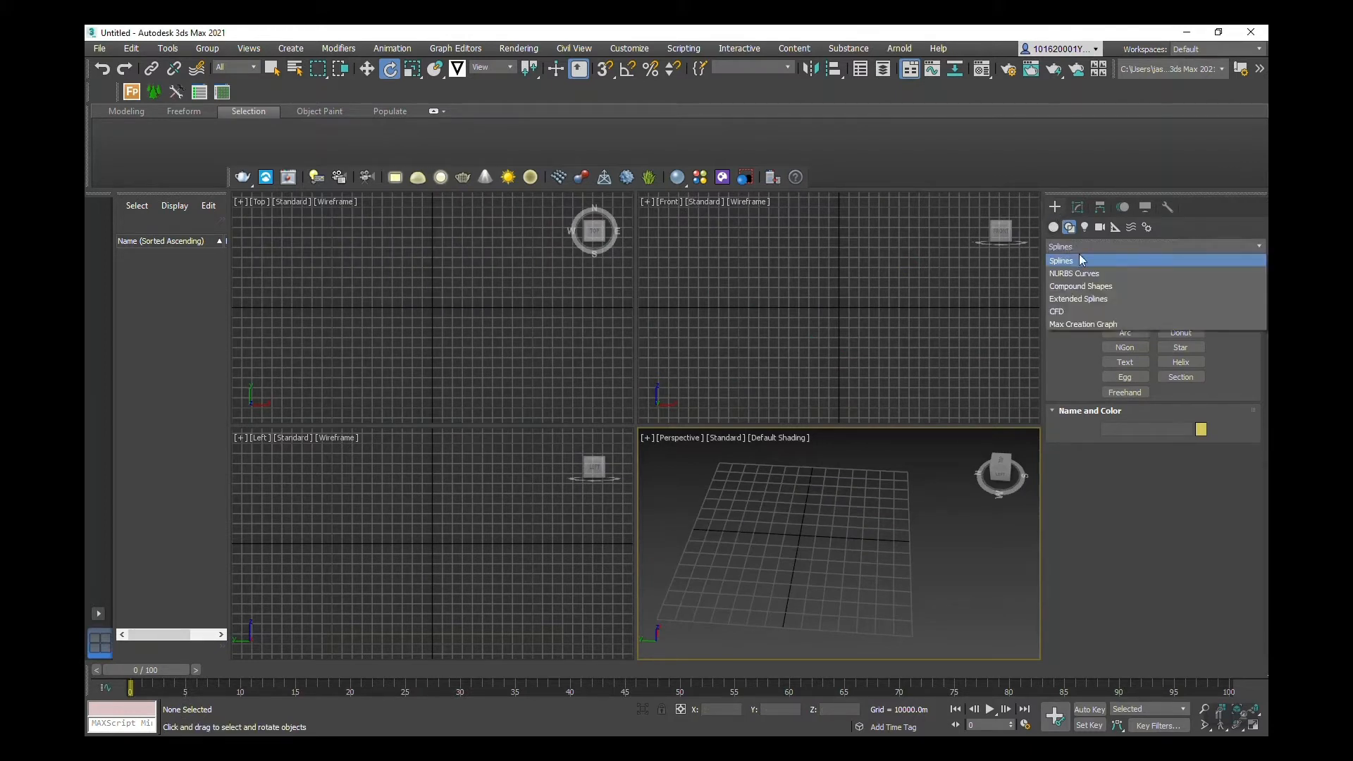
{"action": "left_click", "coordinate": [1084, 262]}
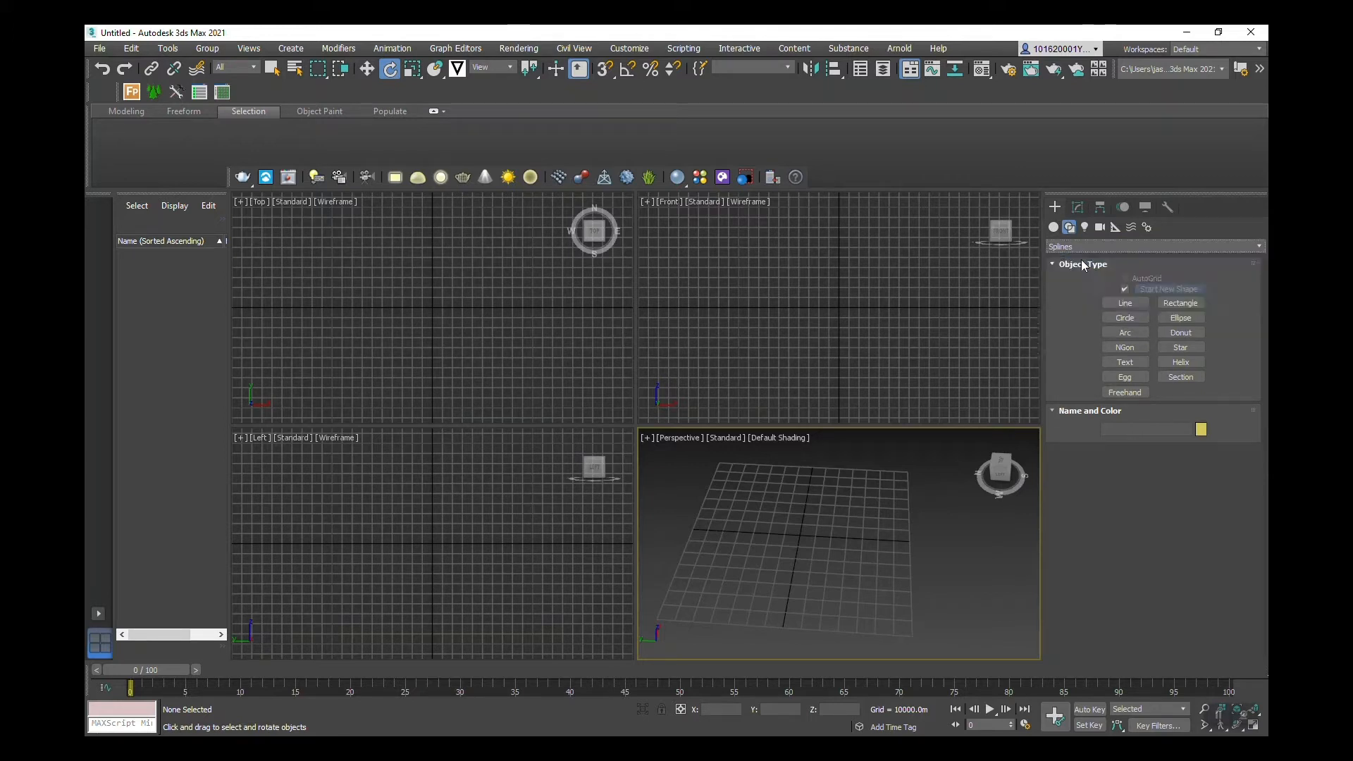
{"action": "left_click", "coordinate": [1123, 303]}
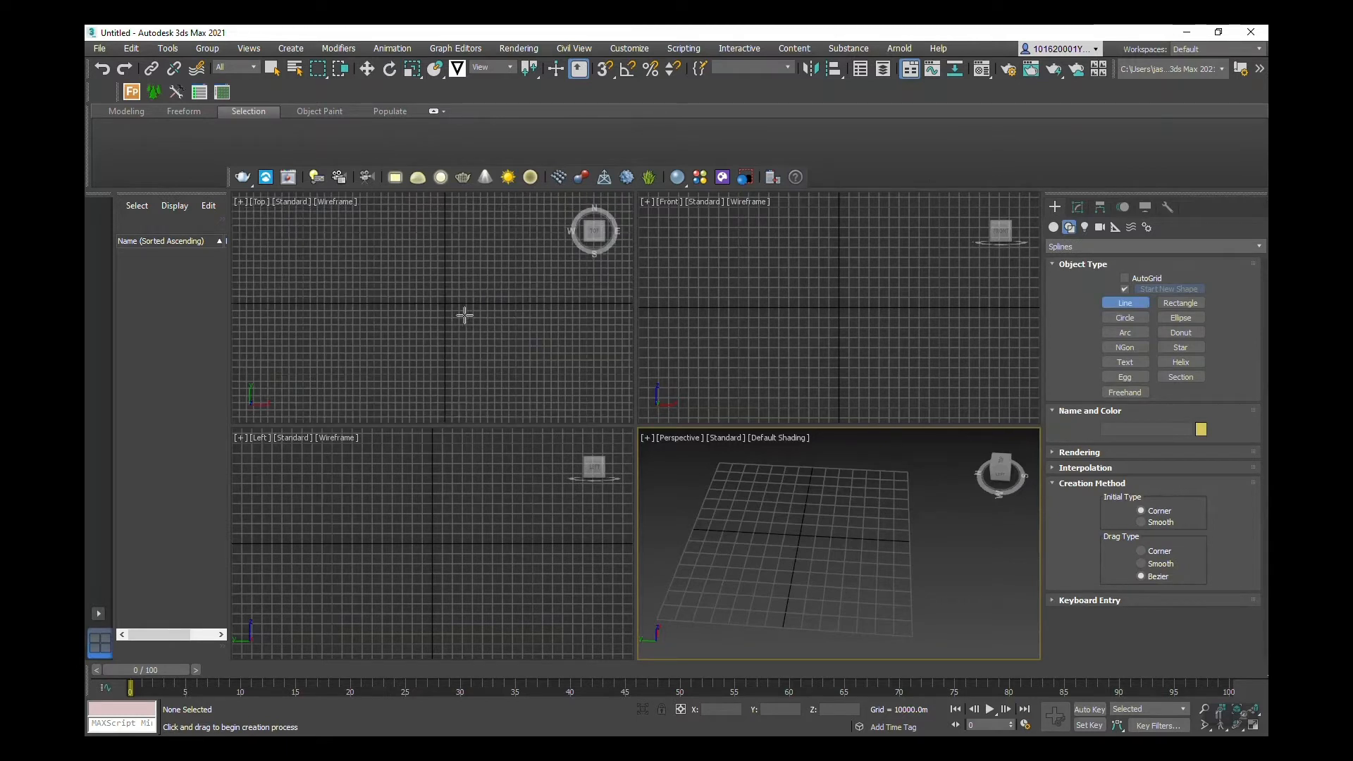
{"action": "mouse_move", "coordinate": [465, 315]}
{"action": "middle_mouse_down"}
{"action": "mouse_move", "coordinate": [479, 343]}
{"action": "mouse_move", "coordinate": [453, 315]}
{"action": "middle_mouse_up"}
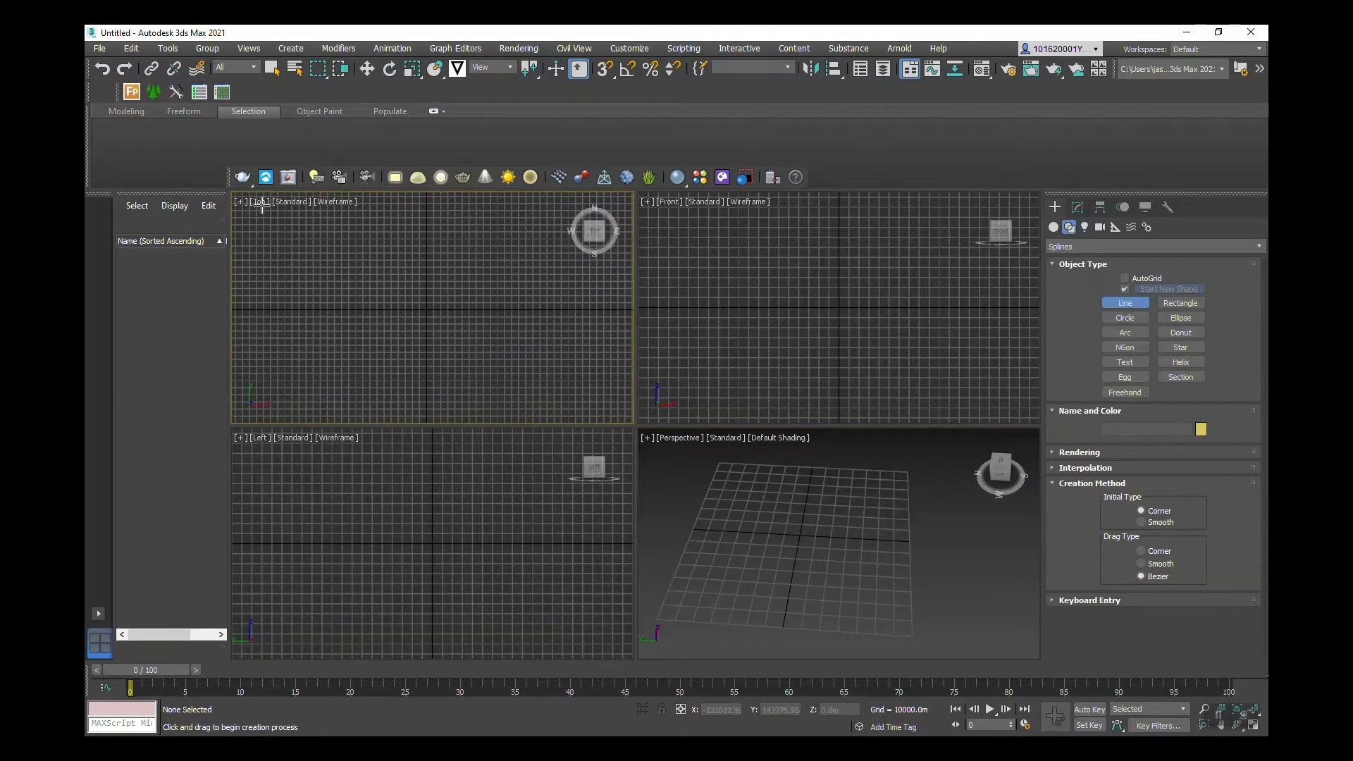
{"action": "left_click", "coordinate": [376, 339]}
{"action": "left_click", "coordinate": [369, 307]}
{"action": "left_click_drag", "start_coordinate": [379, 277], "coordinate": [509, 308]}
{"action": "left_click", "coordinate": [480, 320]}
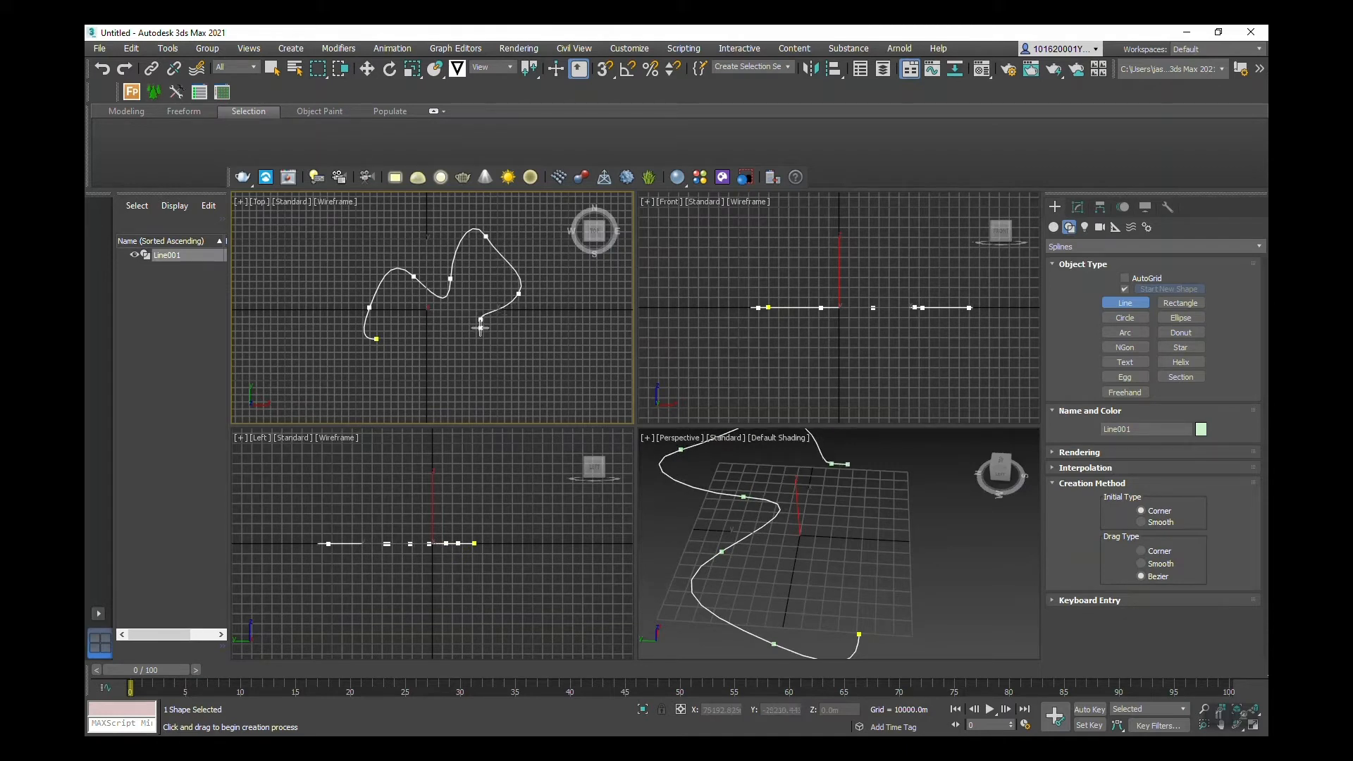
{"action": "left_click", "coordinate": [482, 335]}
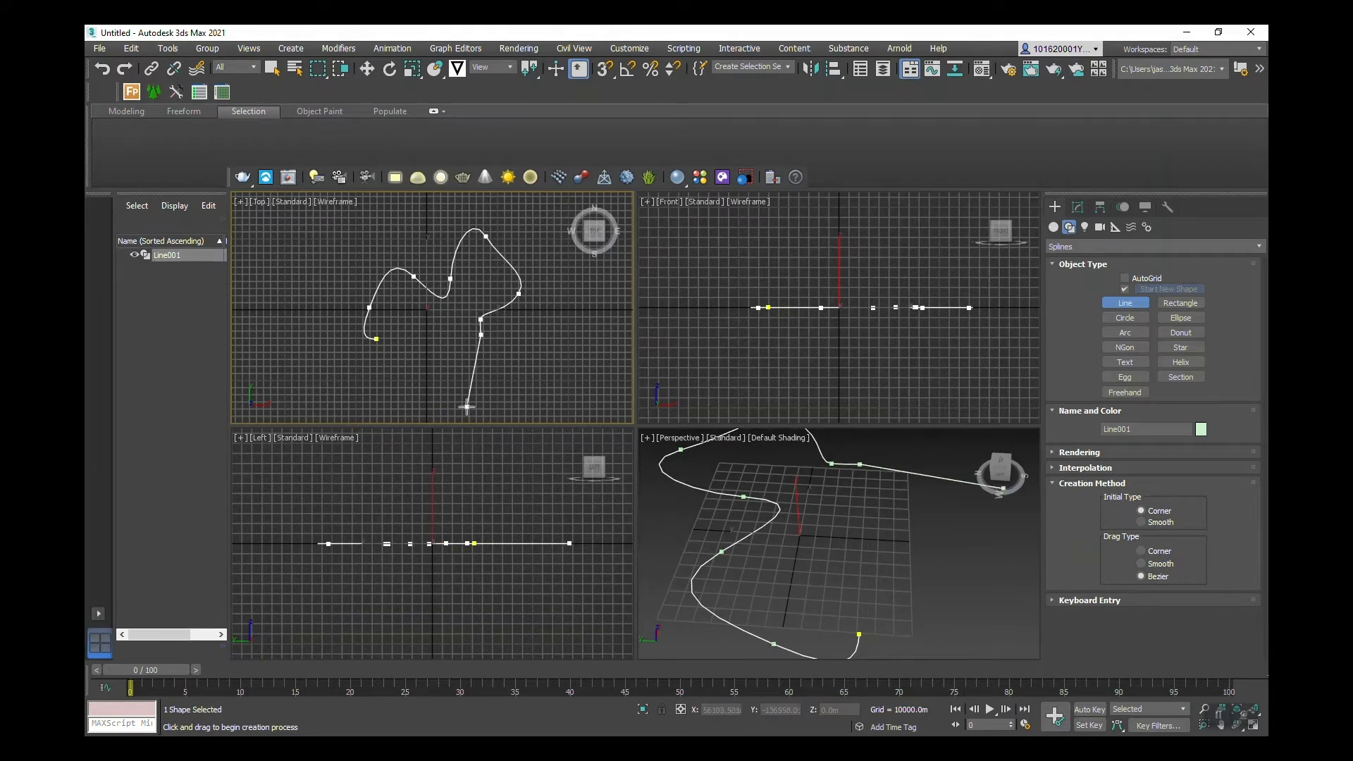
{"action": "right_click", "coordinate": [483, 384]}
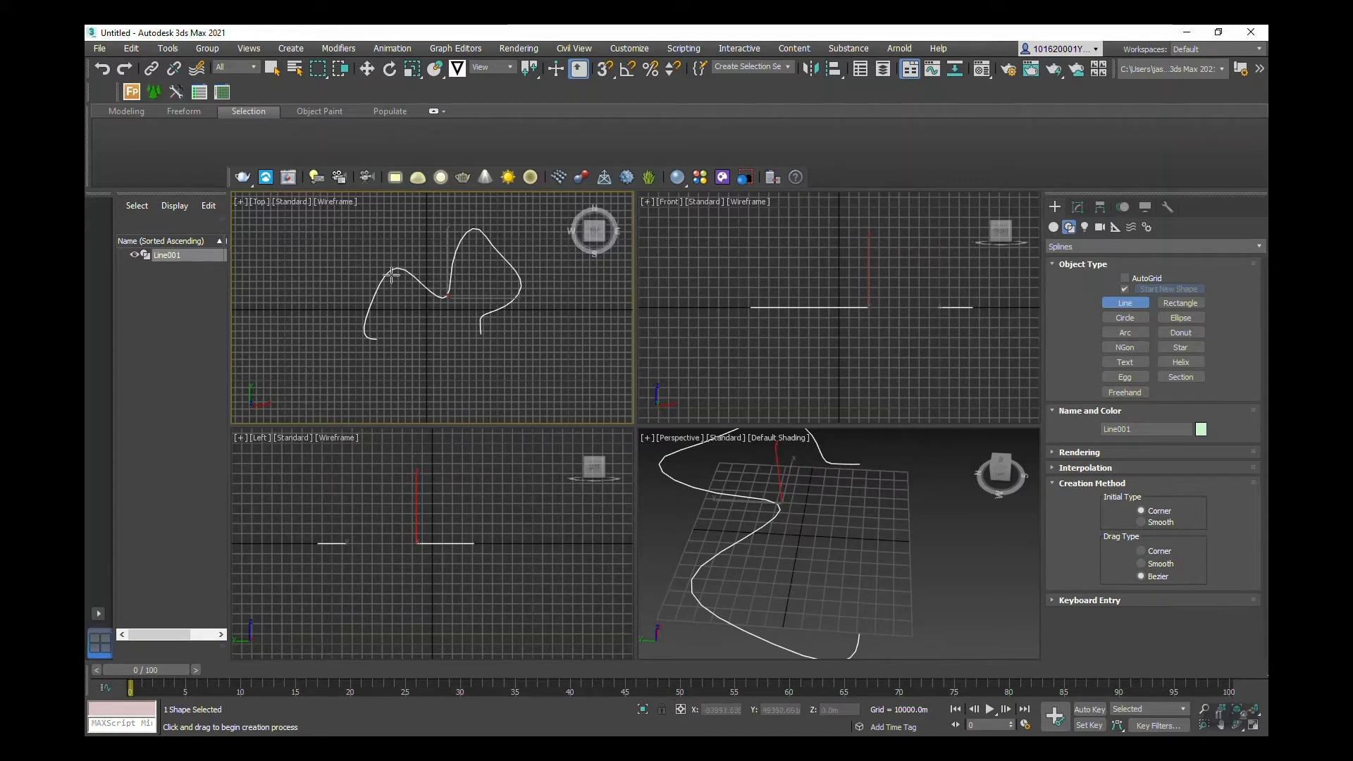
{"action": "right_click", "coordinate": [537, 227]}
{"action": "middle_click_drag", "start_coordinate": [537, 227], "coordinate": [523, 255]}
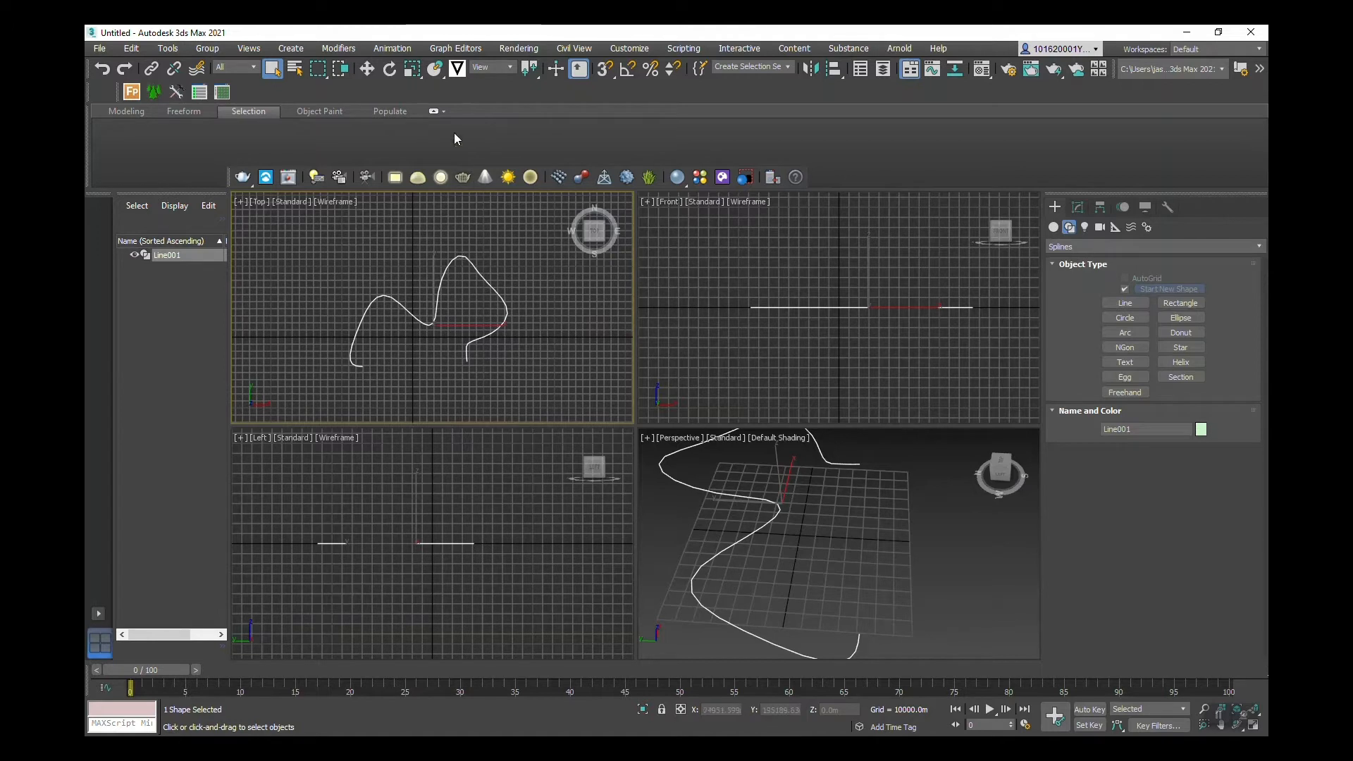
Step: Rotate Line001 by 90° around the X axis with Select and Rotate, then reselect it
{"action": "left_click", "coordinate": [389, 71]}
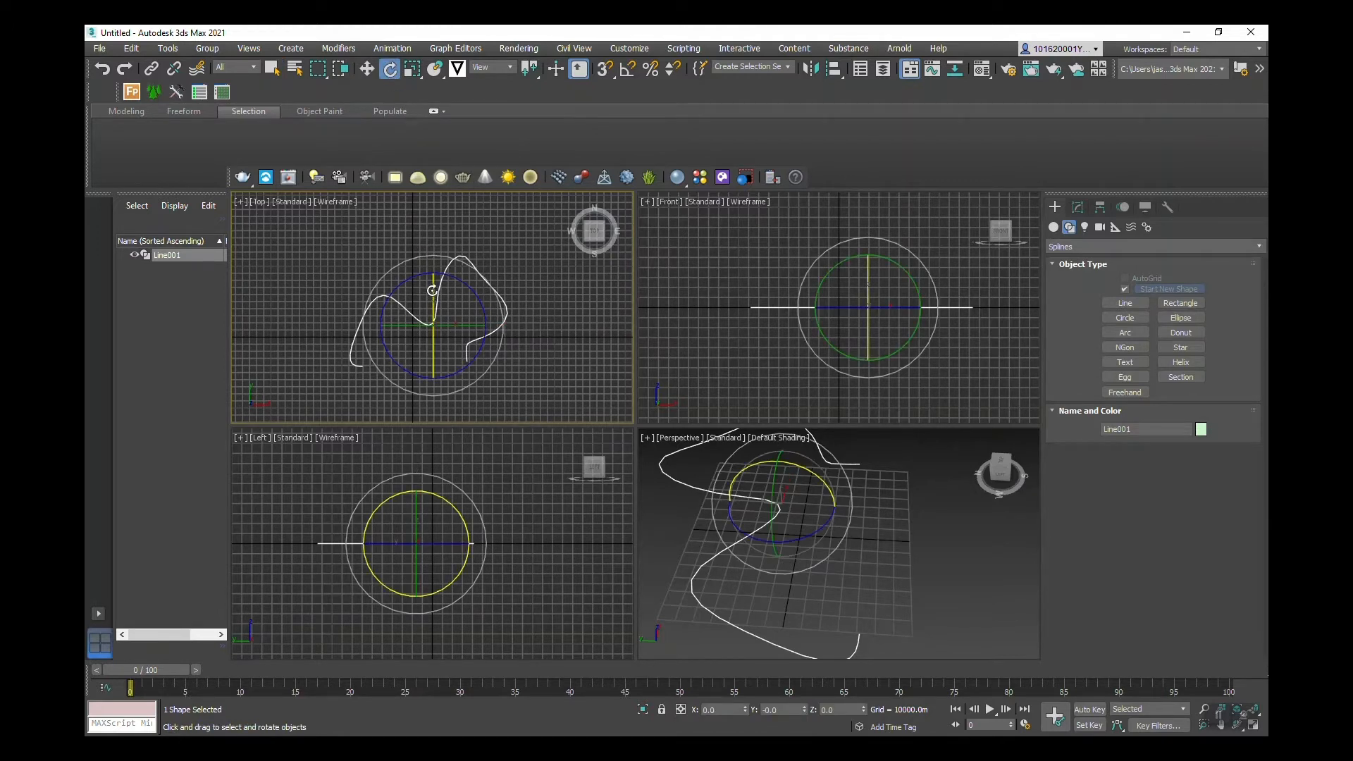
{"action": "left_click_drag", "start_coordinate": [432, 286], "coordinate": [433, 386]}
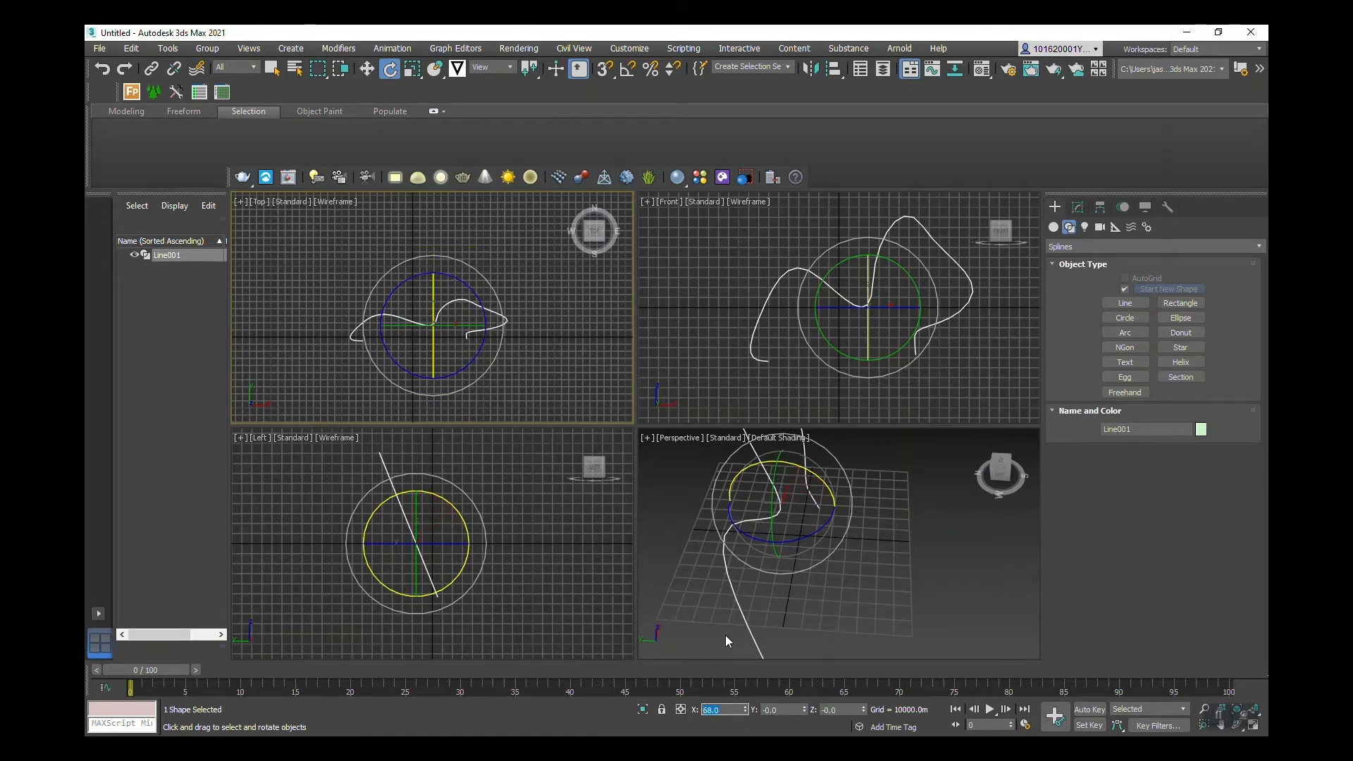
{"action": "key", "text": "Return"}
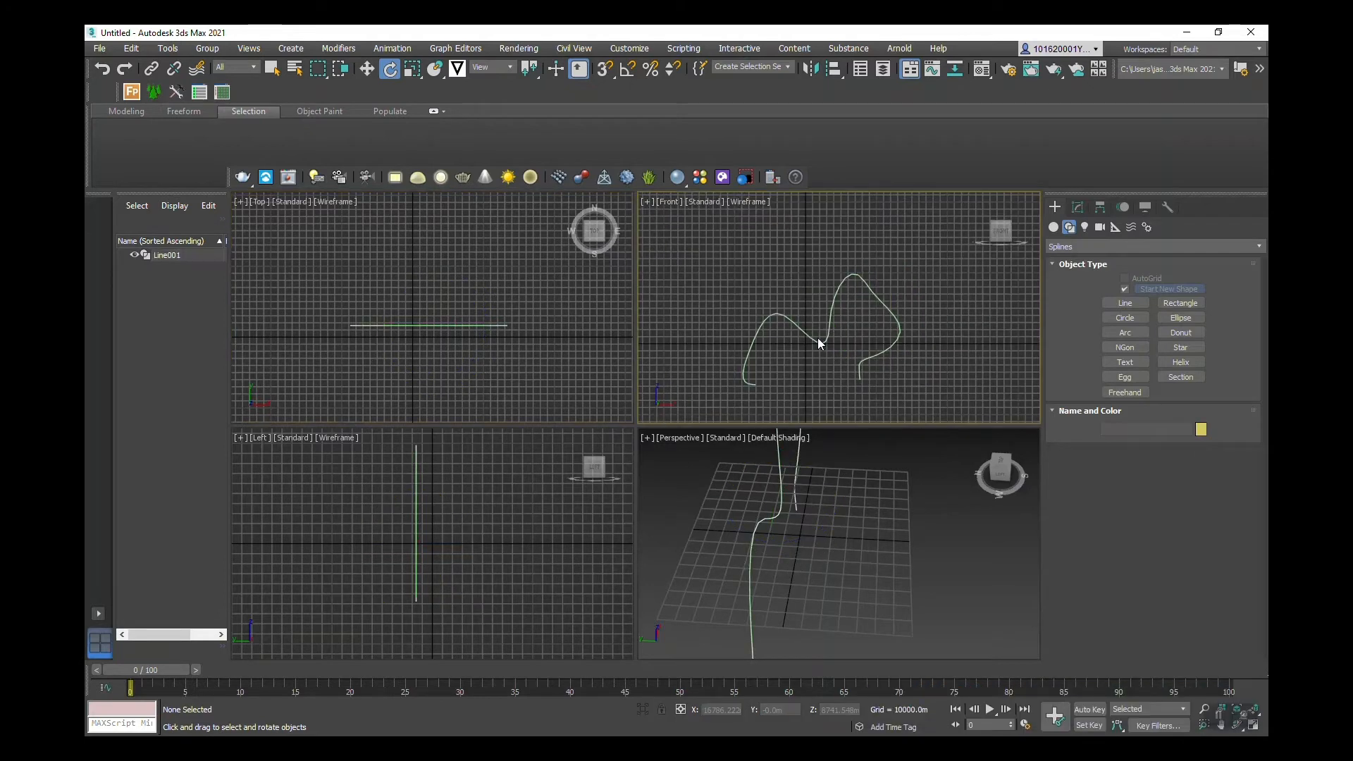
{"action": "left_click", "coordinate": [825, 326]}
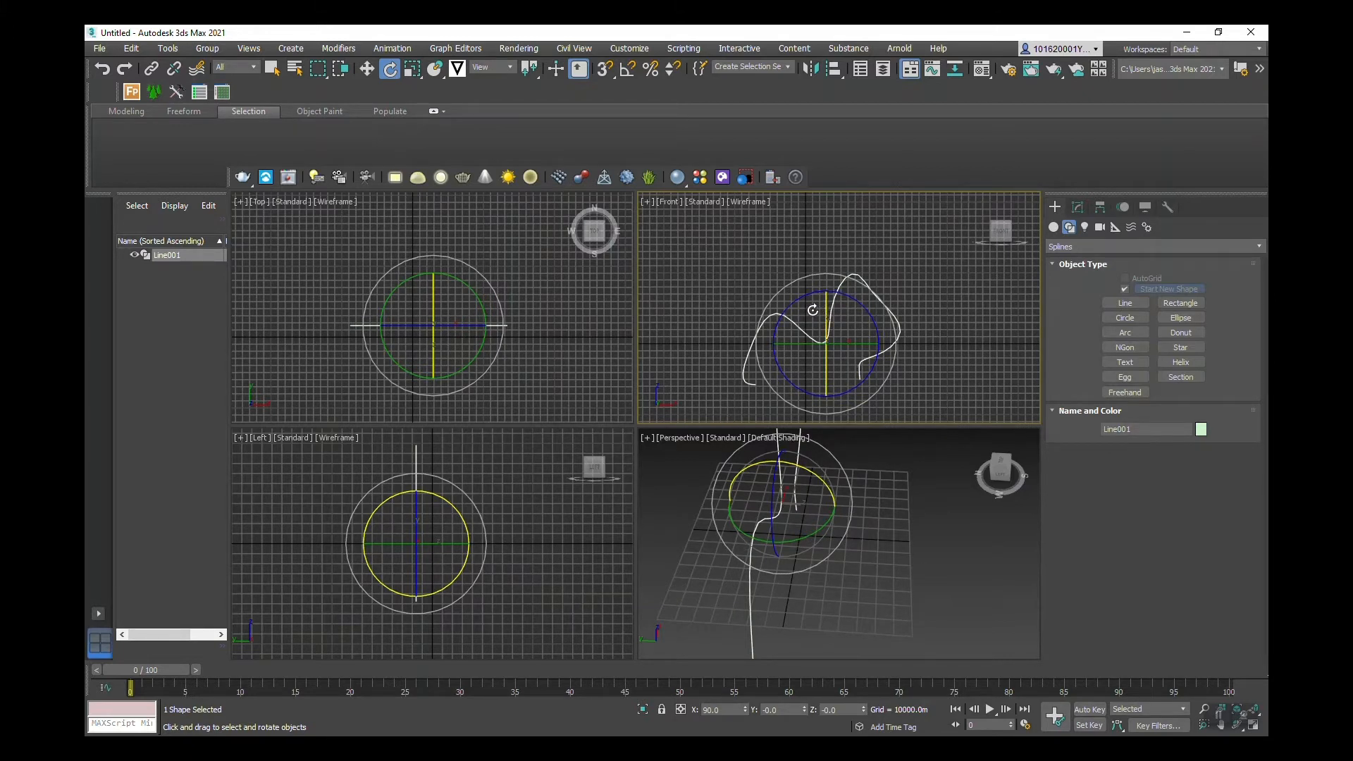
Step: Move Line001 up along Y in the Front view above the grid, then deselect it
{"action": "left_click", "coordinate": [367, 68]}
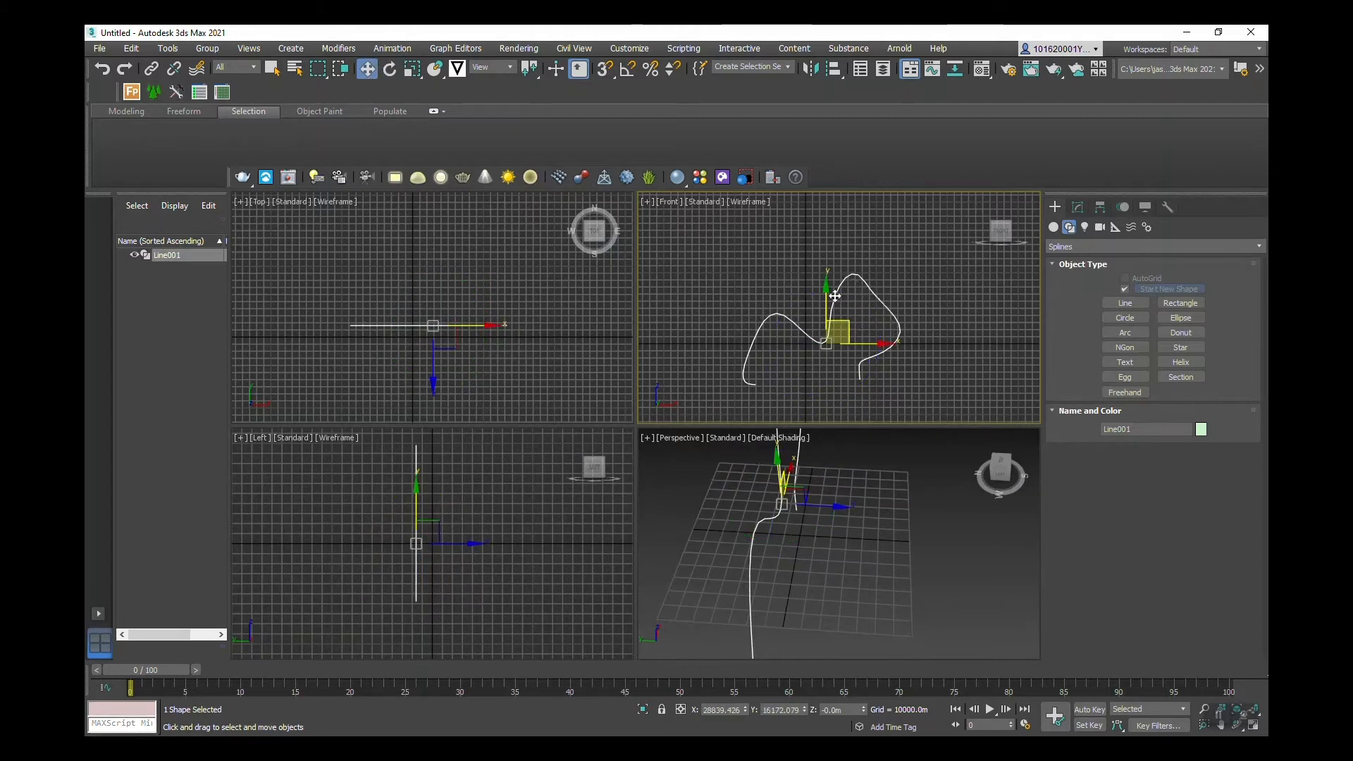
{"action": "left_click_drag", "start_coordinate": [829, 289], "coordinate": [833, 252]}
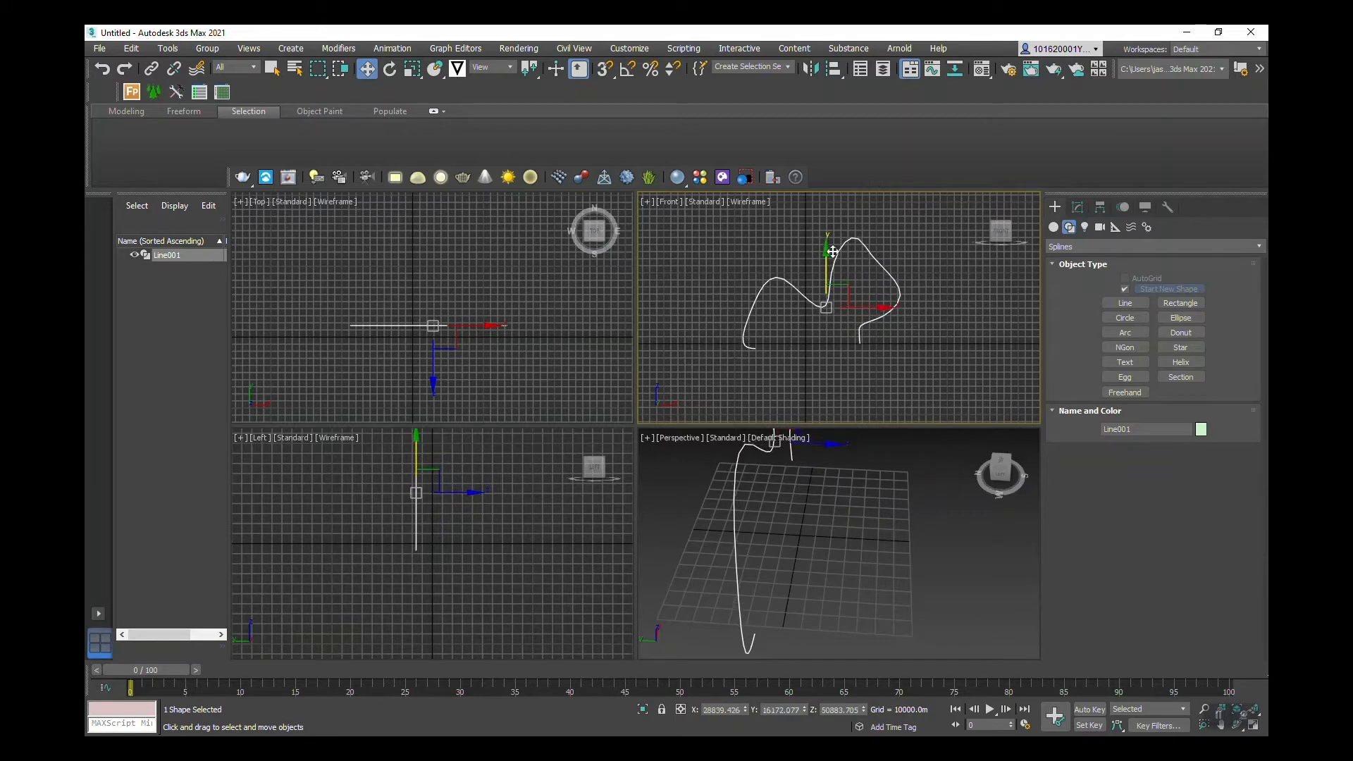
{"action": "left_click", "coordinate": [737, 245]}
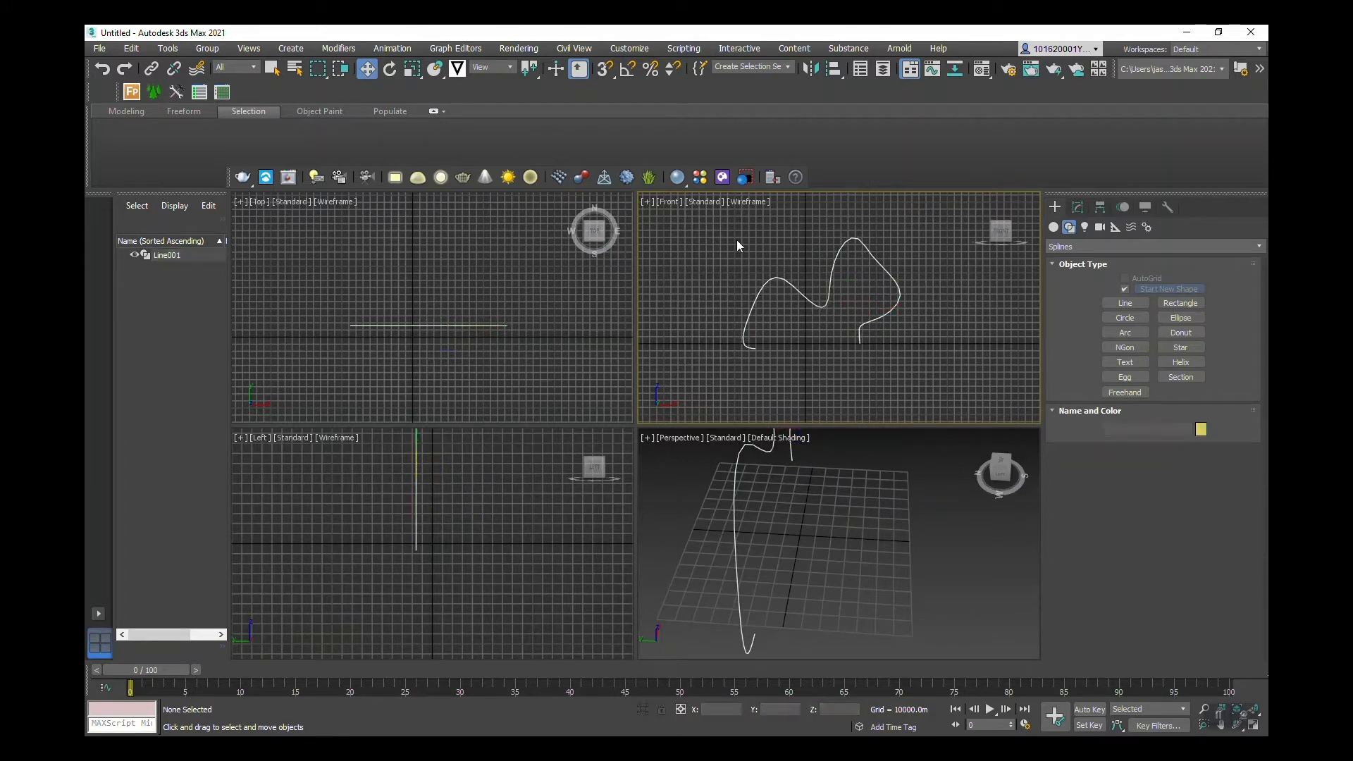
{"action": "scroll", "coordinate": [836, 316], "scroll_direction": "up", "scroll_amount": 2}
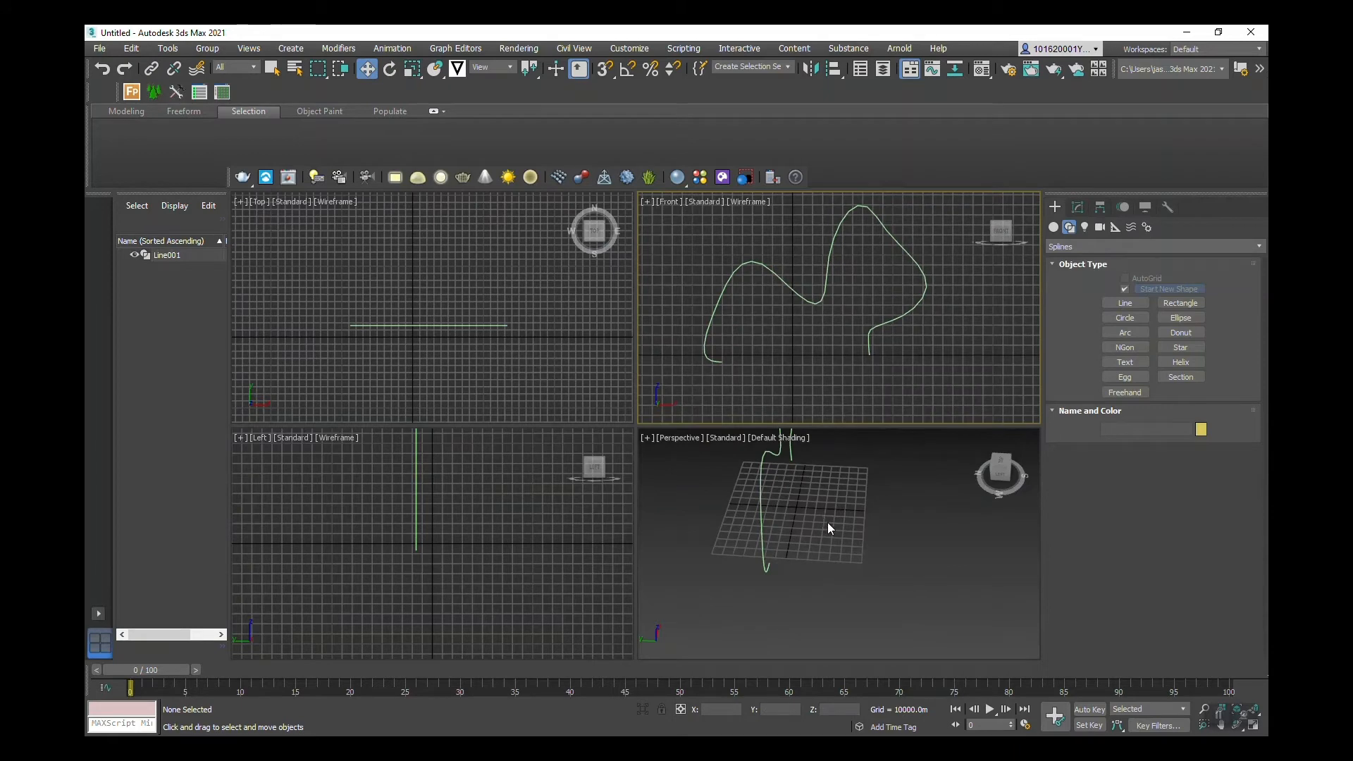
{"action": "middle_click_drag", "start_coordinate": [828, 523], "coordinate": [814, 520]}
Step: Maximize the Perspective viewport and orbit and zoom to frame the whole wavy spline
{"action": "left_click", "coordinate": [645, 437]}
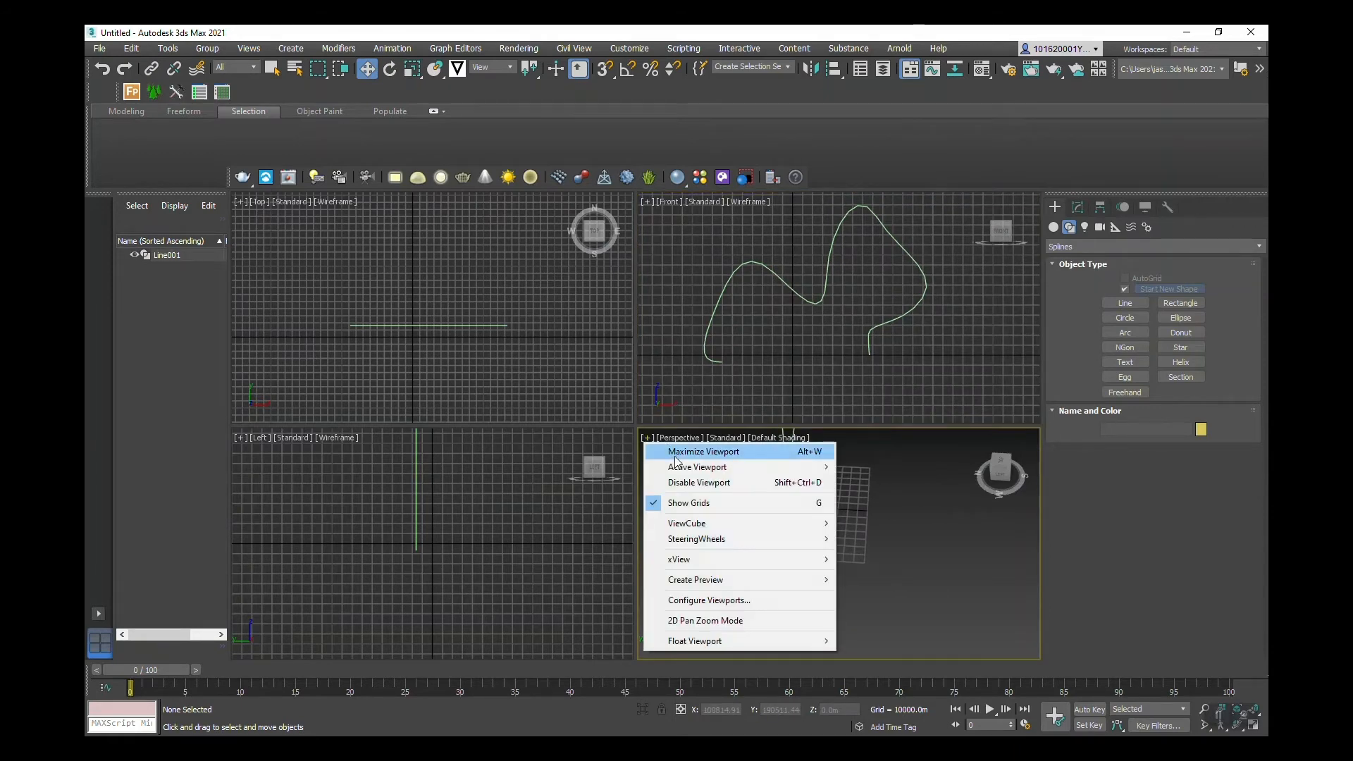
{"action": "left_click", "coordinate": [697, 448]}
{"action": "middle_click_drag", "start_coordinate": [526, 319], "coordinate": [458, 294], "text": "alt"}
{"action": "middle_click_drag", "start_coordinate": [596, 344], "coordinate": [604, 420]}
{"action": "scroll", "coordinate": [603, 452], "scroll_direction": "down", "scroll_amount": 4}
{"action": "scroll", "coordinate": [593, 443], "scroll_direction": "up", "scroll_amount": 5}
{"action": "scroll", "coordinate": [594, 447], "scroll_direction": "down", "scroll_amount": 4}
{"action": "scroll", "coordinate": [578, 421], "scroll_direction": "up", "scroll_amount": 3}
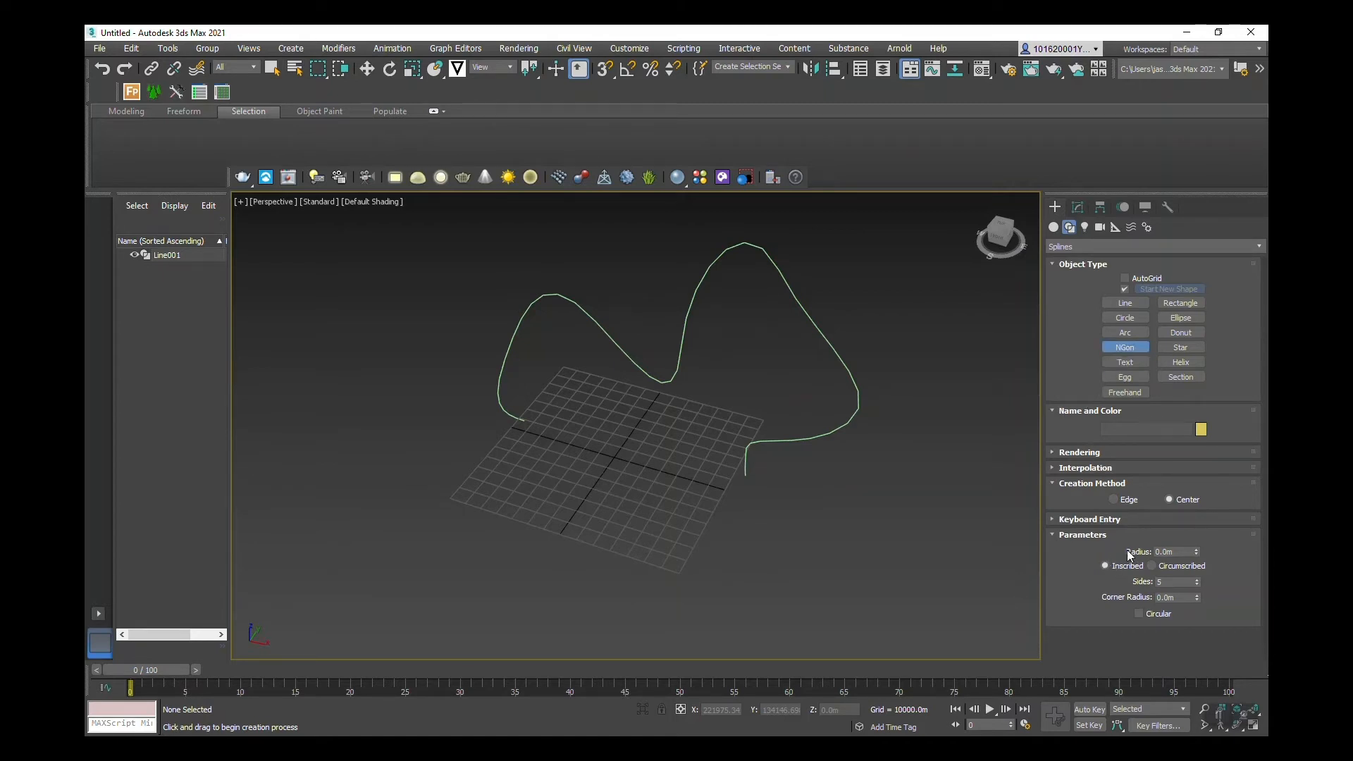
Step: Draw NGon001 on the grid beside the line, set its Sides to 4, then select Line001
{"action": "left_click", "coordinate": [1198, 585]}
{"action": "left_click_drag", "start_coordinate": [556, 447], "coordinate": [590, 460]}
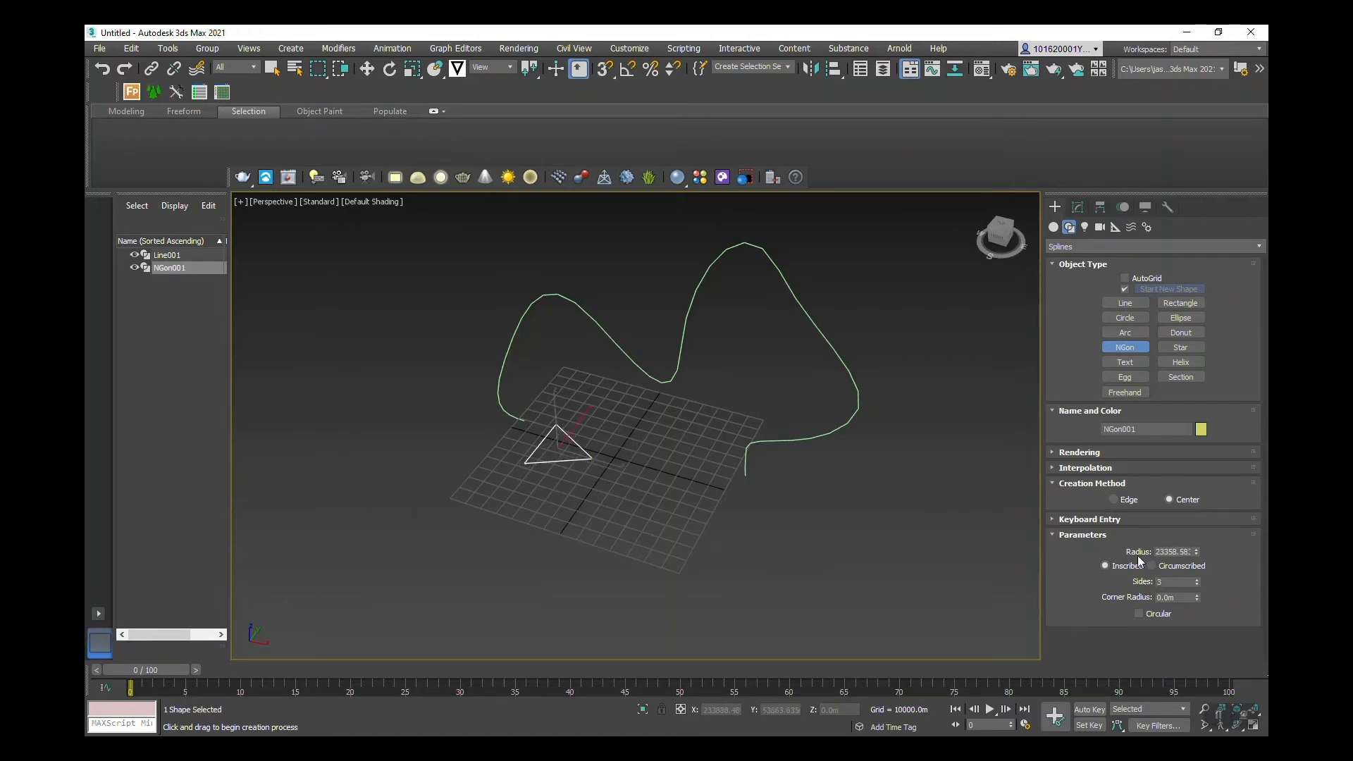
{"action": "left_click", "coordinate": [1197, 579]}
{"action": "left_click", "coordinate": [1198, 579]}
{"action": "left_click", "coordinate": [1198, 580]}
{"action": "left_click", "coordinate": [1198, 580]}
{"action": "left_click", "coordinate": [1198, 580]}
{"action": "left_click", "coordinate": [1198, 580]}
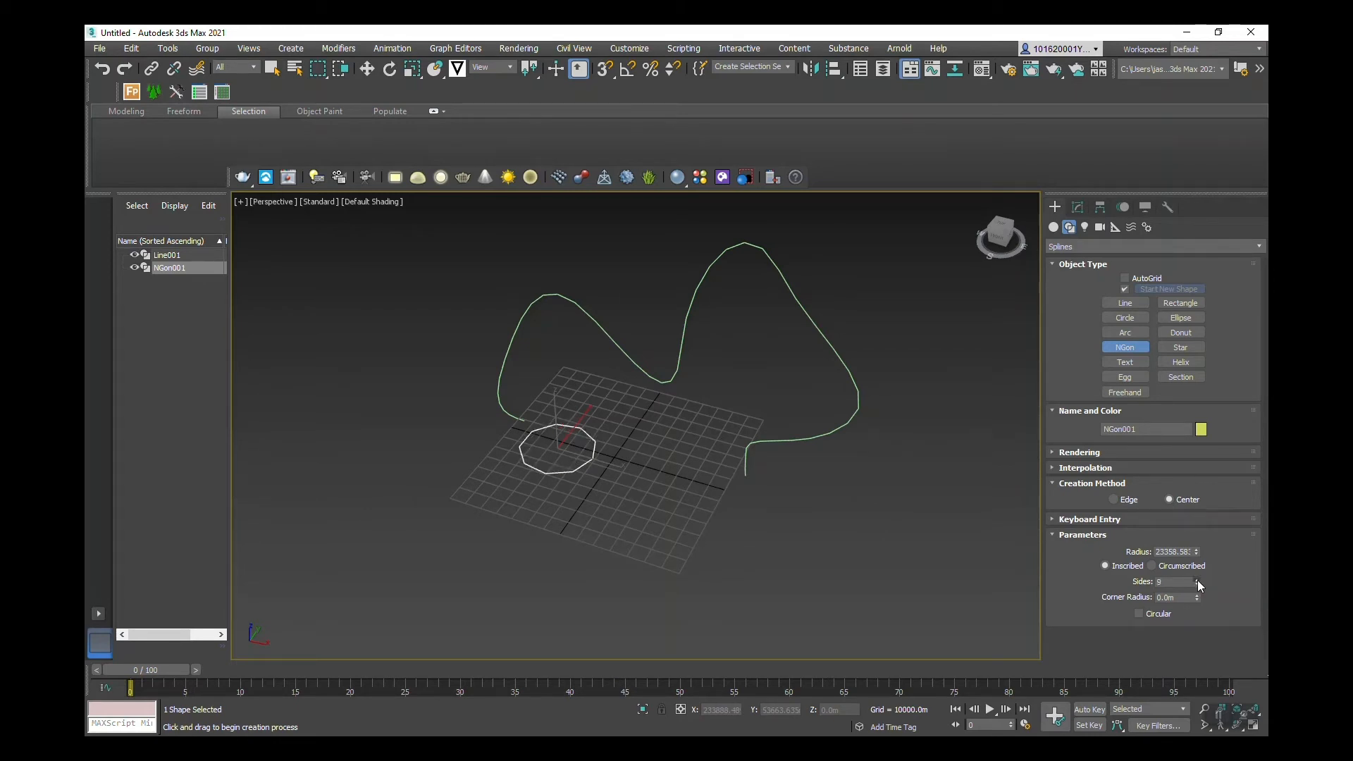
{"action": "left_click", "coordinate": [1198, 580]}
{"action": "left_click", "coordinate": [1198, 580]}
{"action": "left_click", "coordinate": [1198, 580]}
{"action": "left_click", "coordinate": [1198, 580]}
{"action": "left_click", "coordinate": [1198, 580]}
{"action": "left_click", "coordinate": [1196, 584]}
{"action": "left_click", "coordinate": [1196, 584]}
{"action": "left_click", "coordinate": [1197, 584]}
{"action": "left_click", "coordinate": [1196, 584]}
{"action": "left_click", "coordinate": [1196, 584]}
{"action": "left_click", "coordinate": [1196, 584]}
{"action": "left_click", "coordinate": [1196, 585]}
{"action": "left_click", "coordinate": [1196, 585]}
{"action": "left_click", "coordinate": [1196, 584]}
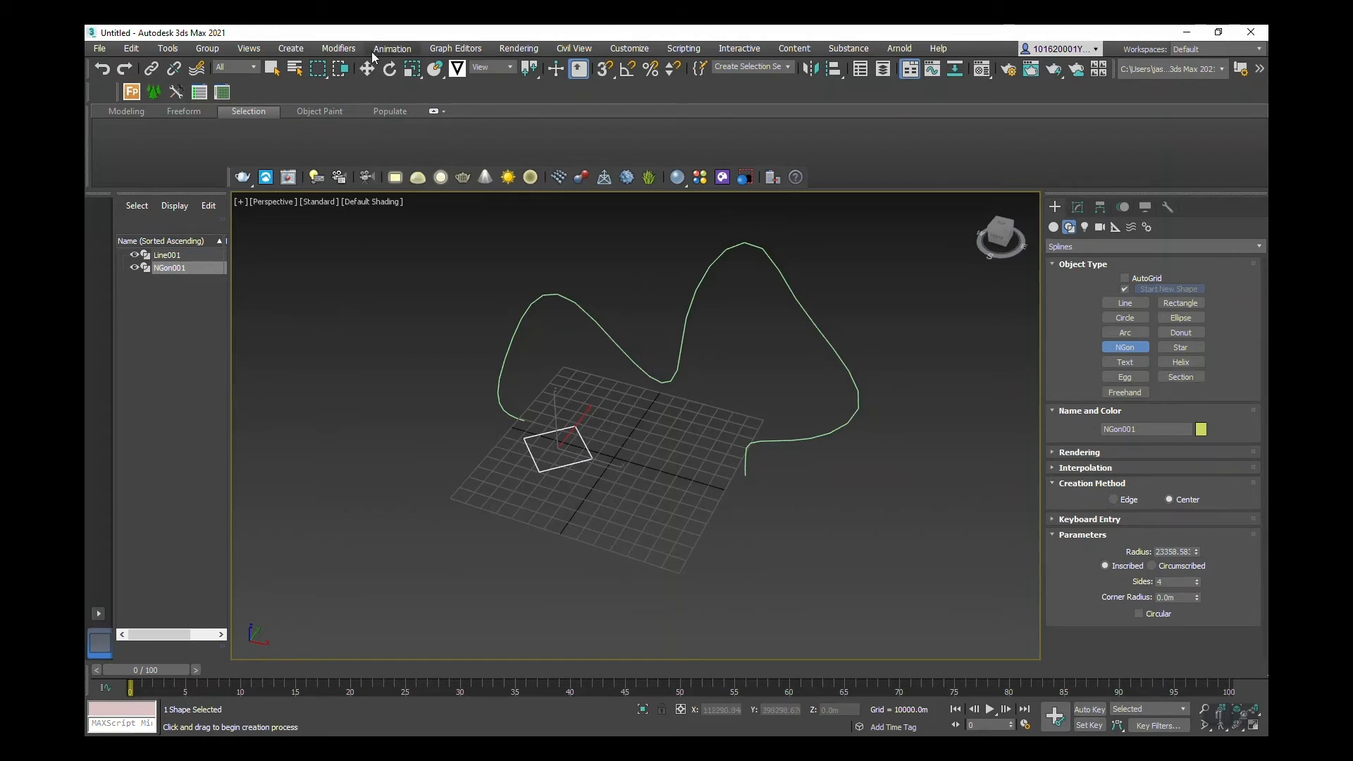
{"action": "left_click", "coordinate": [272, 68]}
{"action": "left_click", "coordinate": [779, 267]}
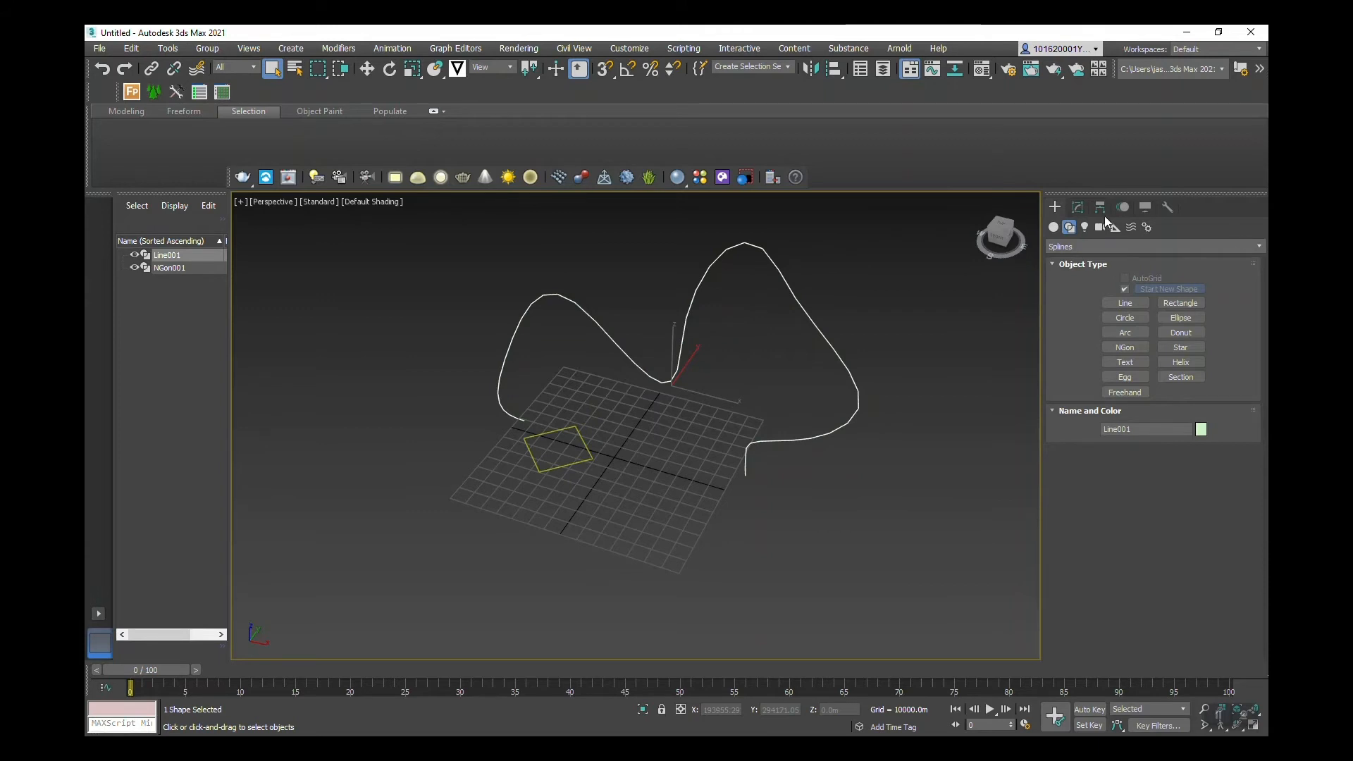
Step: Add a Sweep modifier to Line001 from the Modify panel's Modifier List
{"action": "left_click", "coordinate": [1079, 212]}
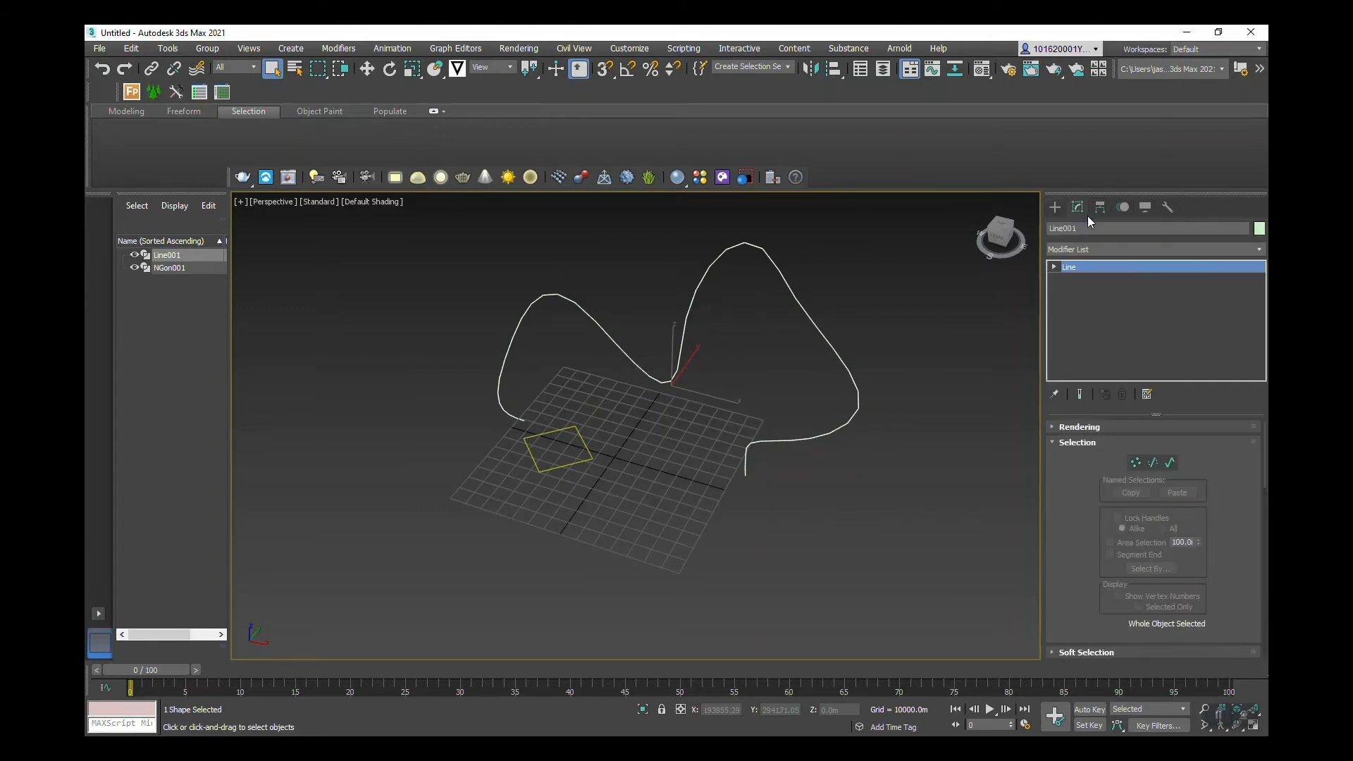
{"action": "left_click", "coordinate": [1262, 252]}
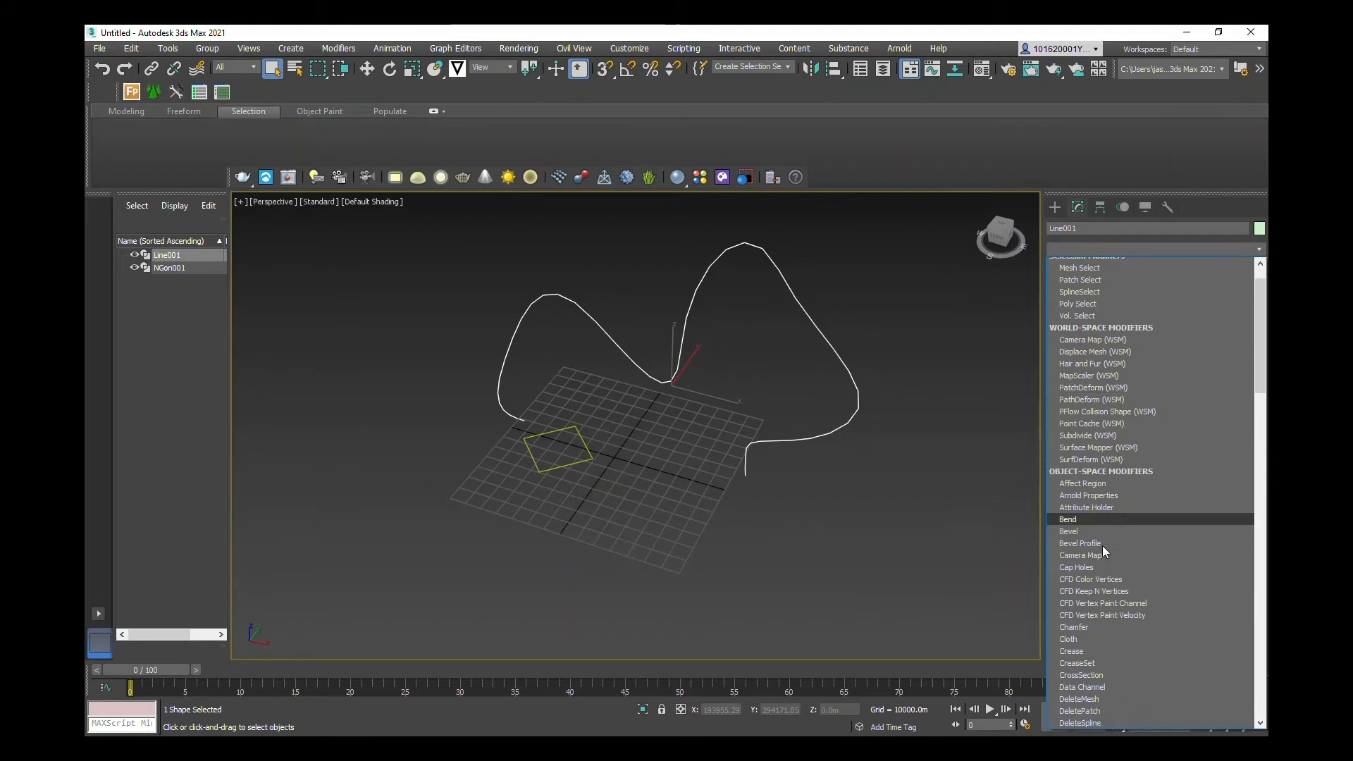
{"action": "scroll", "coordinate": [1102, 551], "scroll_direction": "down", "scroll_amount": 20}
{"action": "scroll", "coordinate": [1103, 550], "scroll_direction": "down", "scroll_amount": 6}
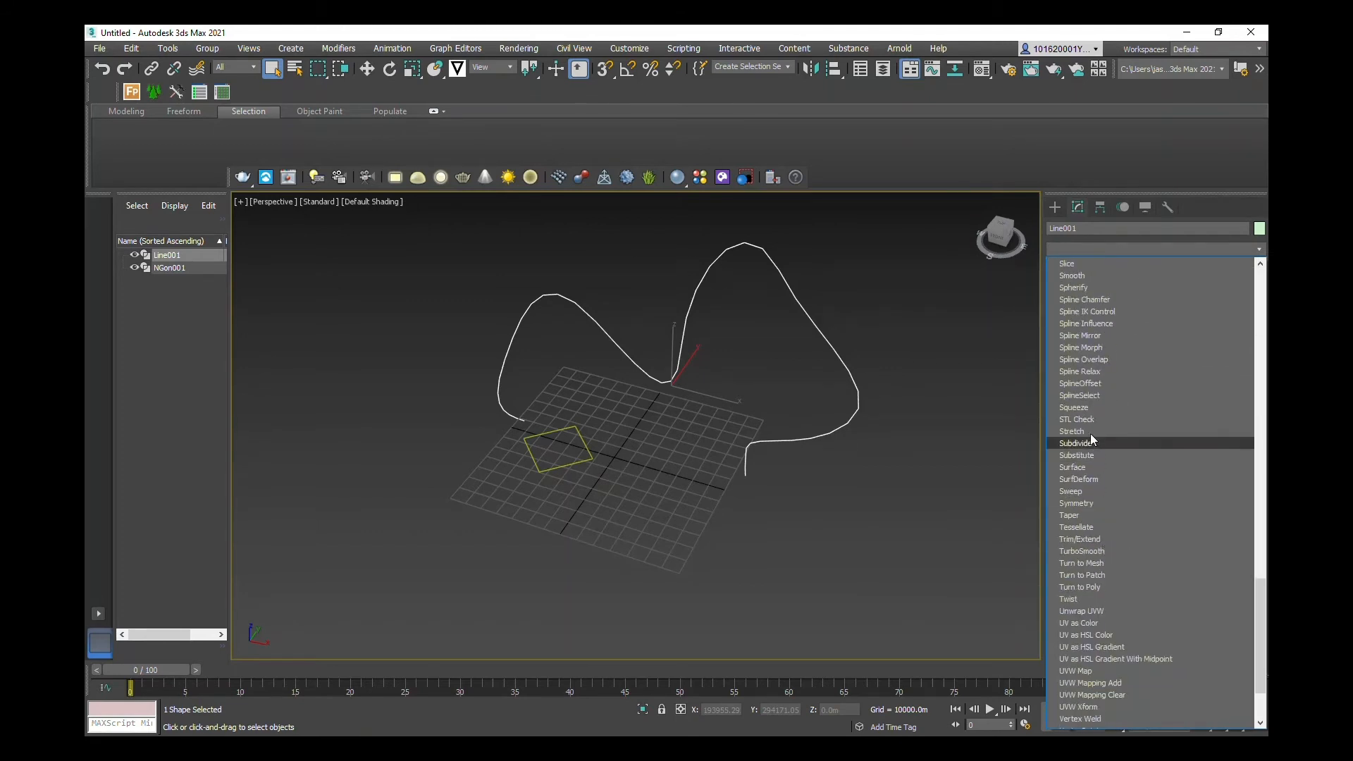
{"action": "left_click", "coordinate": [1071, 492]}
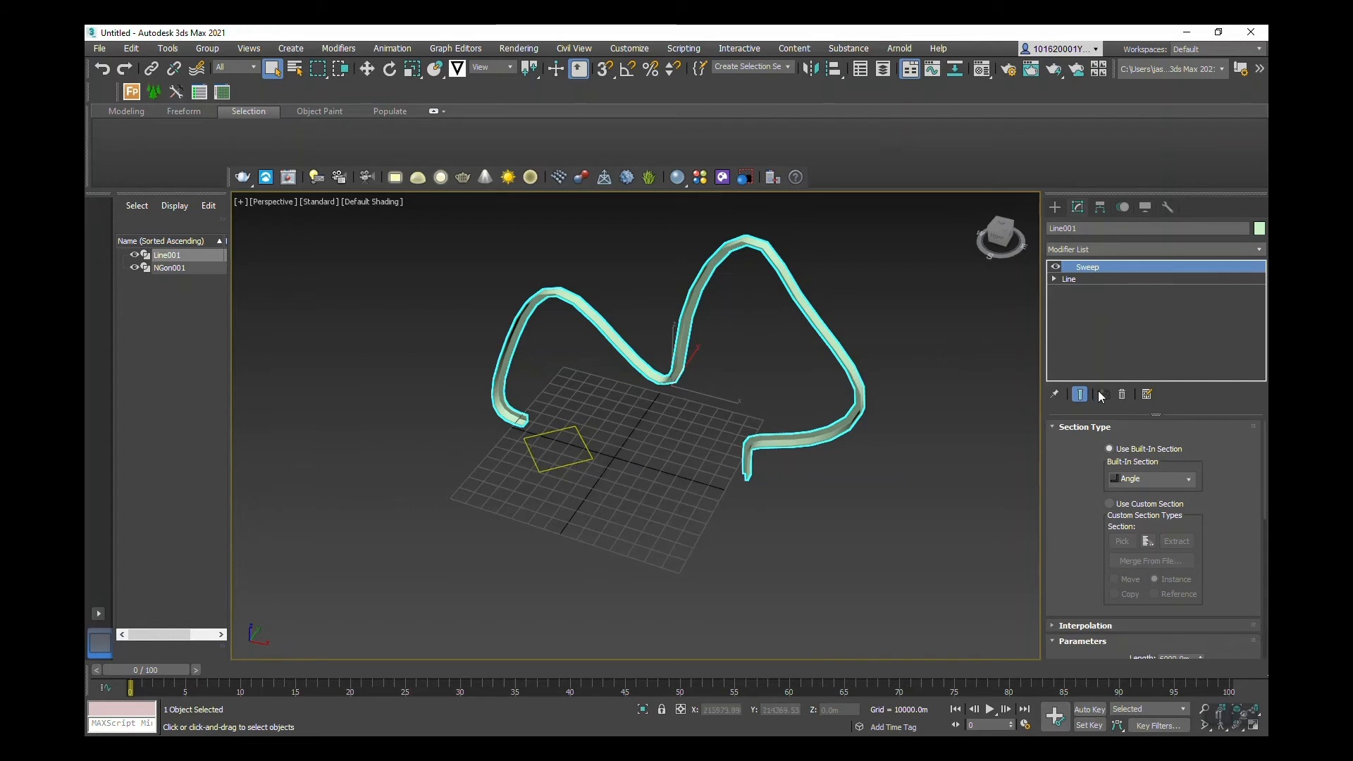
Step: Switch the Sweep to Use Custom Section and pick NGon001 as the section shape
{"action": "left_click", "coordinate": [1110, 503]}
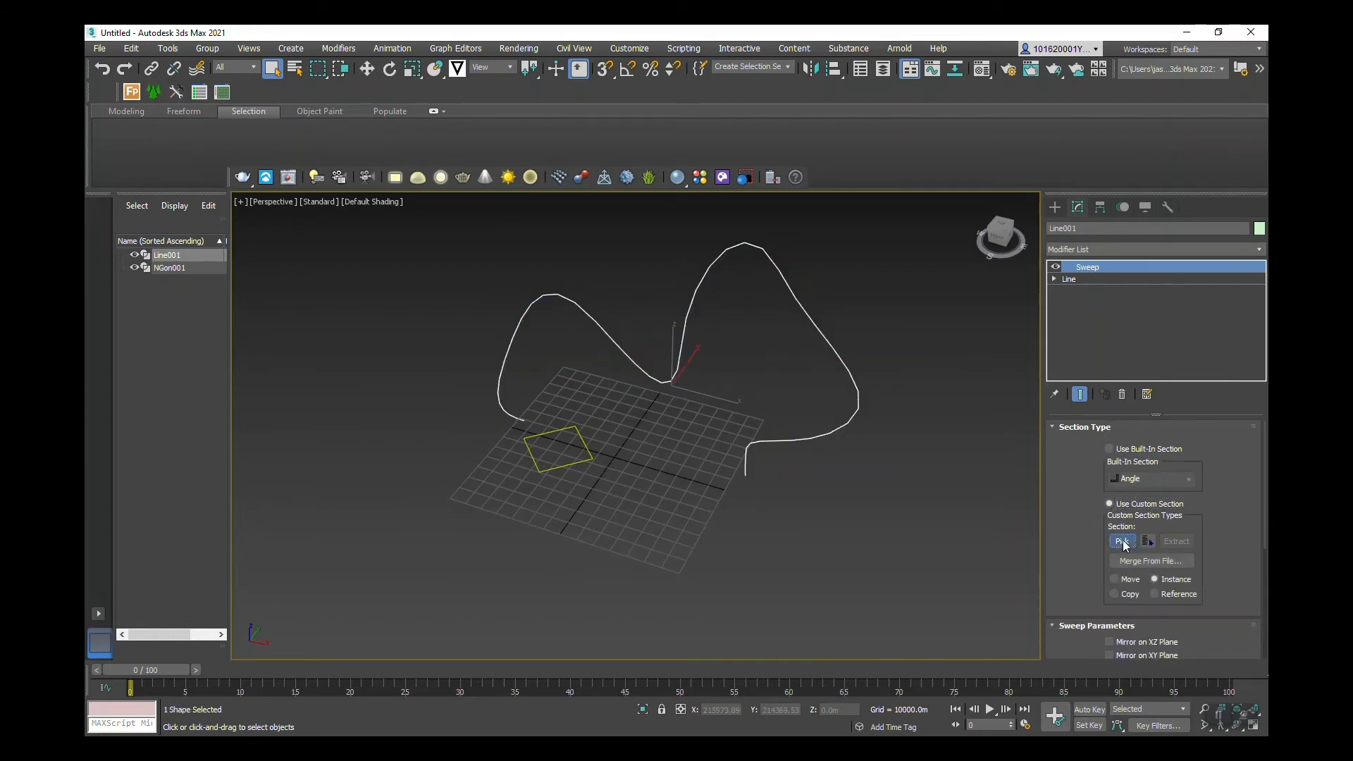
{"action": "left_click", "coordinate": [1123, 542]}
{"action": "left_click", "coordinate": [575, 429]}
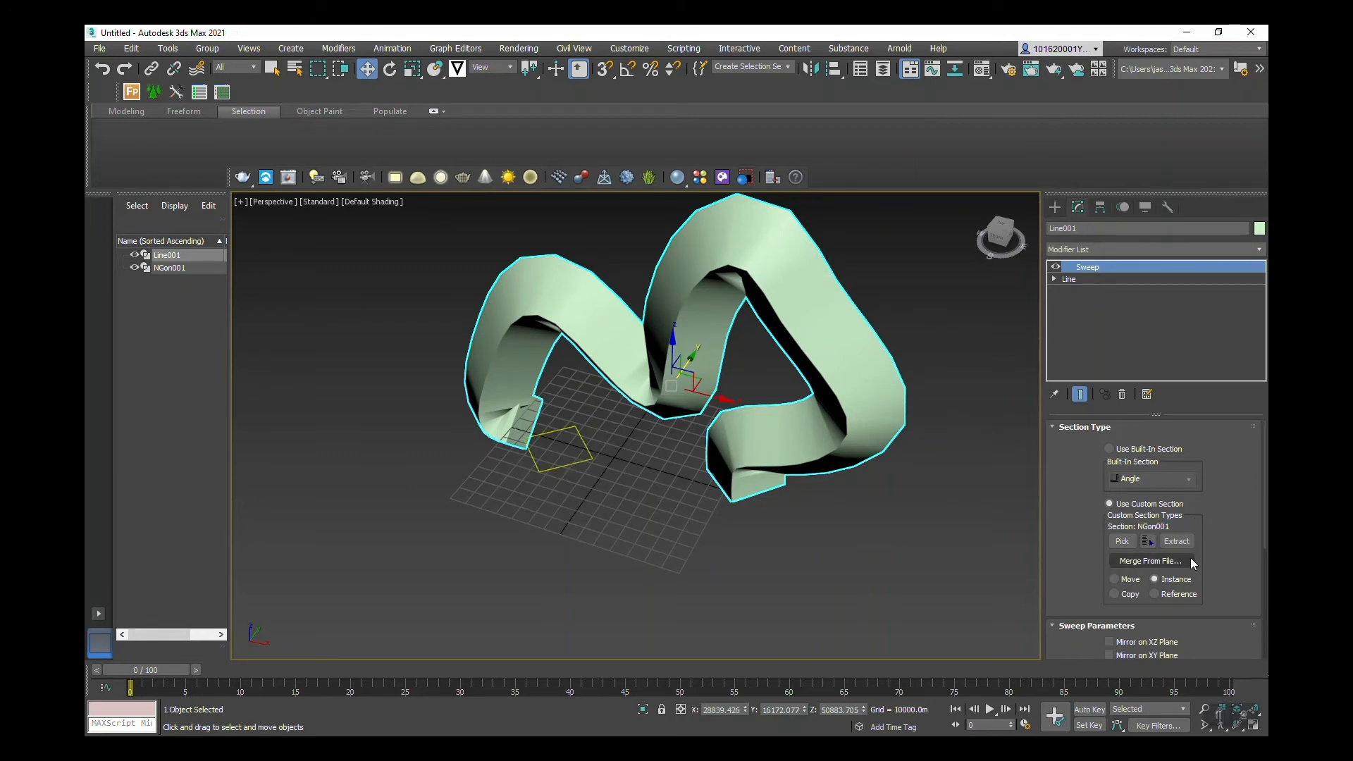
{"action": "scroll", "coordinate": [1190, 560], "scroll_direction": "down", "scroll_amount": 2}
{"action": "scroll", "coordinate": [1191, 557], "scroll_direction": "down", "scroll_amount": 2}
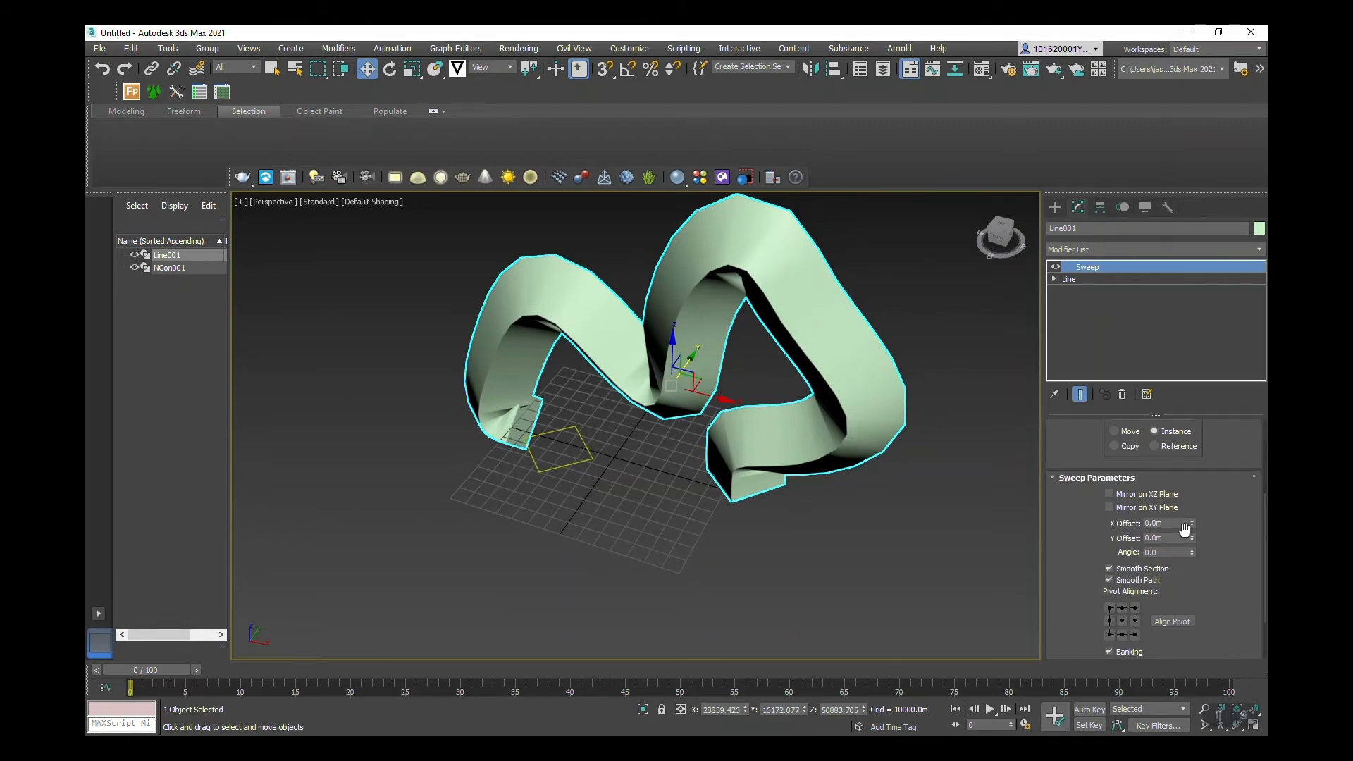
Step: Set the Sweep section's X Offset to -747.5m and Y Offset to -760.0m
{"action": "left_click_drag", "start_coordinate": [1191, 523], "coordinate": [1189, 54]}
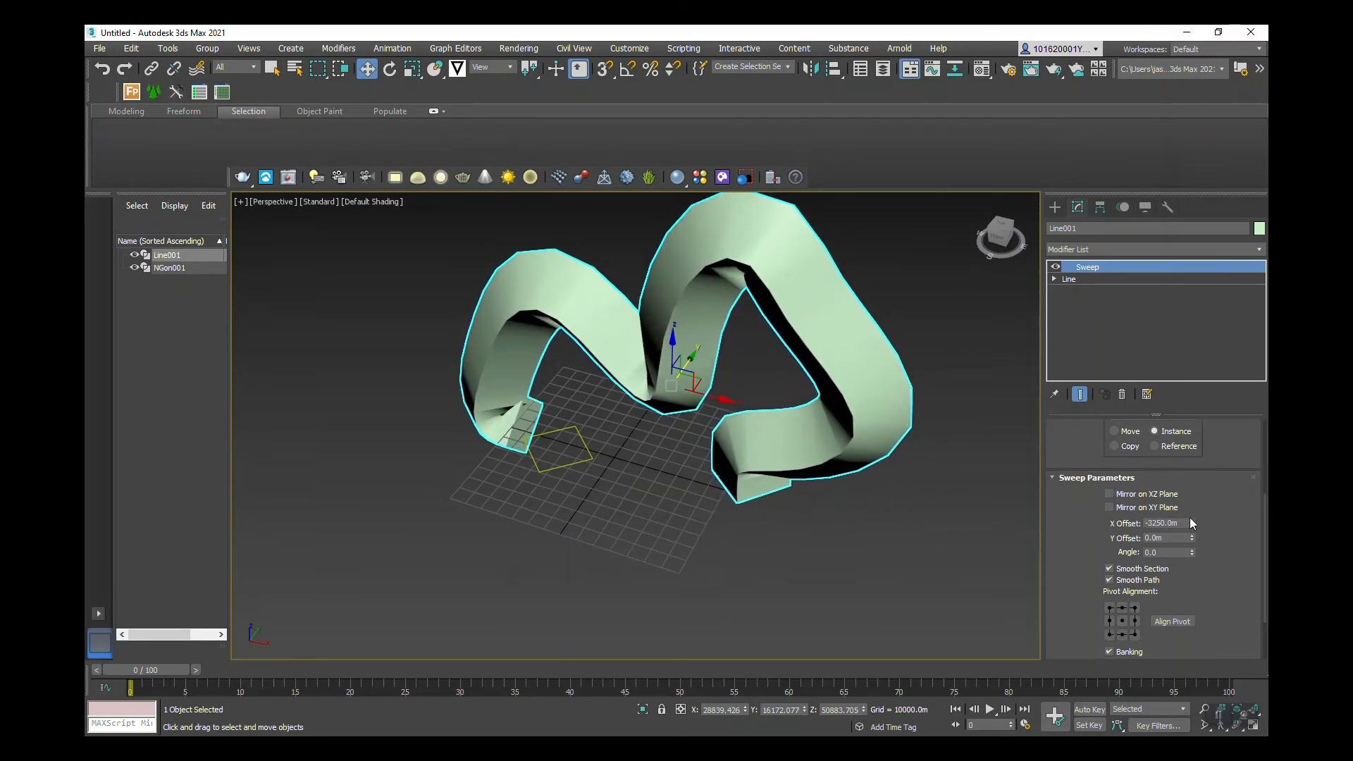
{"action": "left_click_drag", "start_coordinate": [1192, 523], "coordinate": [1196, 459]}
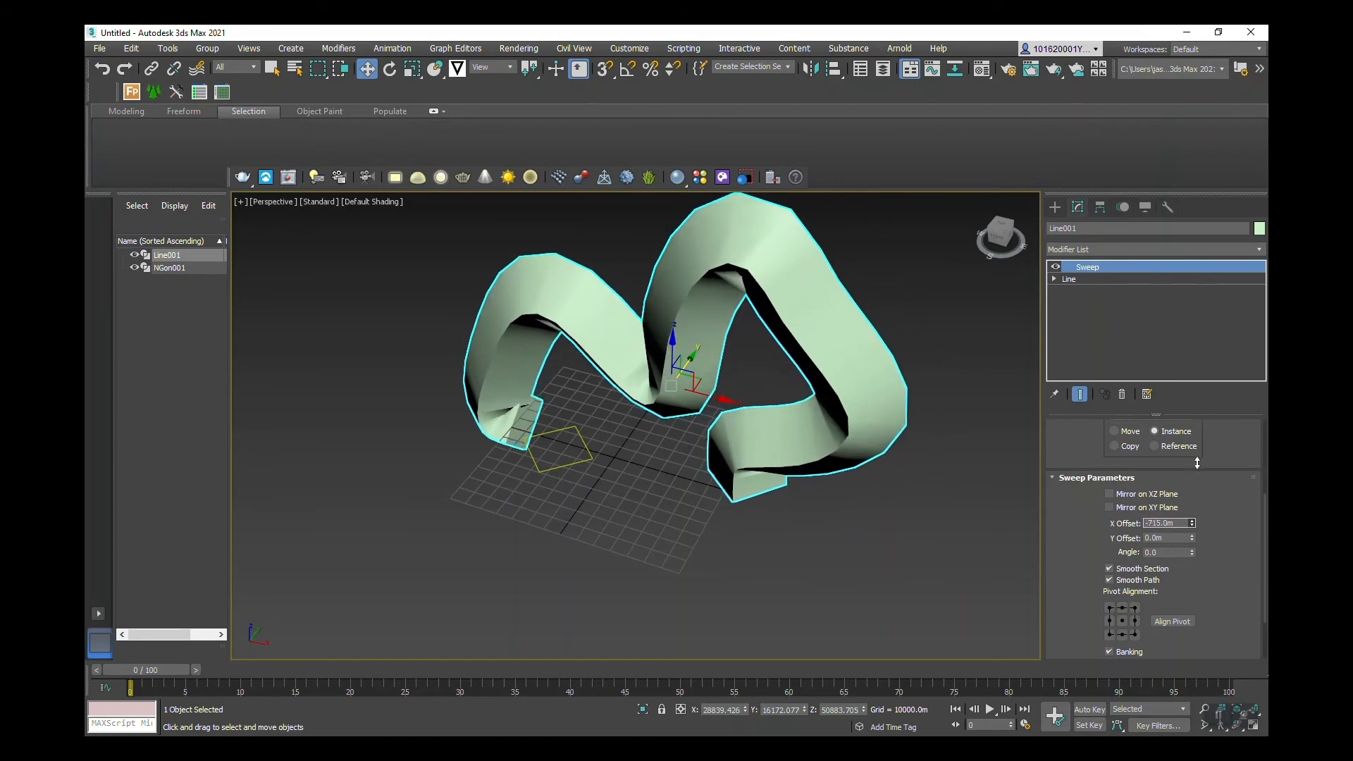
{"action": "left_click_drag", "start_coordinate": [1193, 540], "coordinate": [1217, 595]}
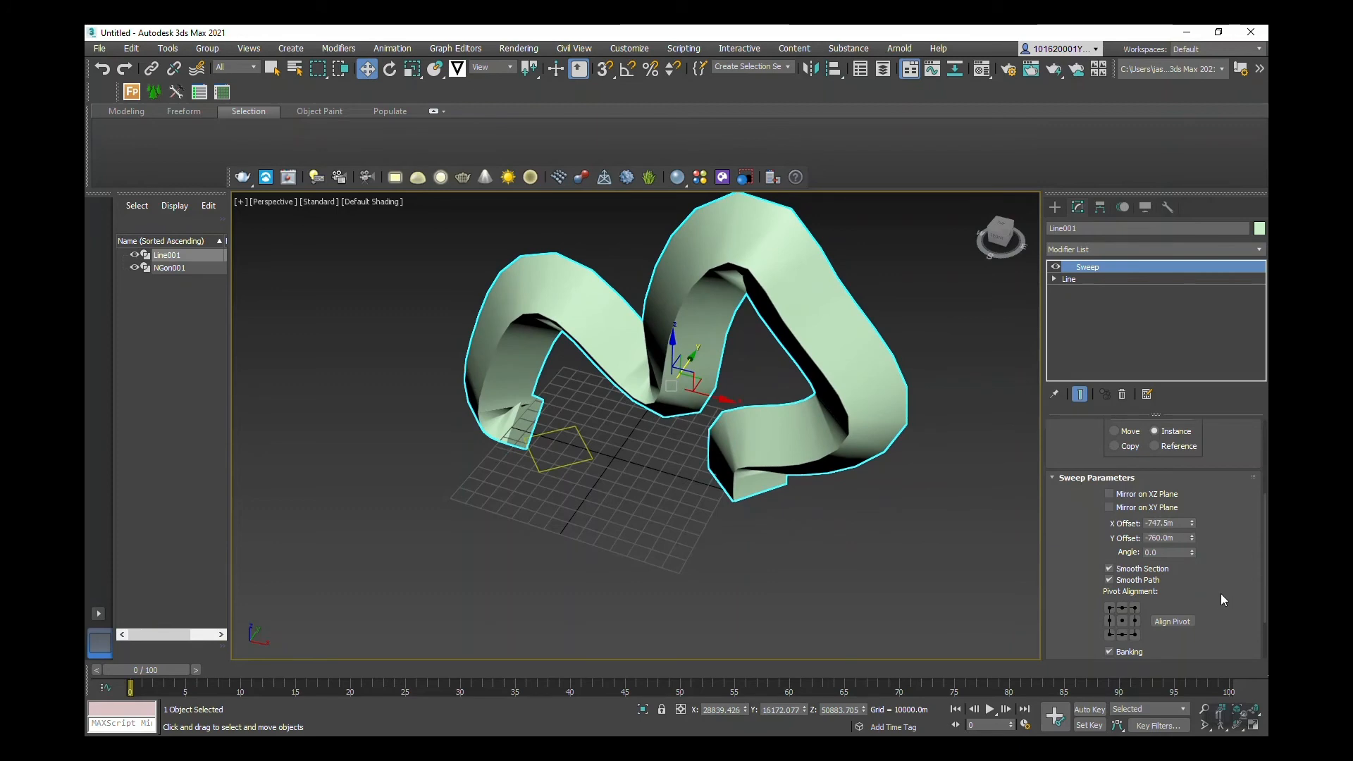
{"action": "scroll", "coordinate": [1221, 594], "scroll_direction": "down", "scroll_amount": 1}
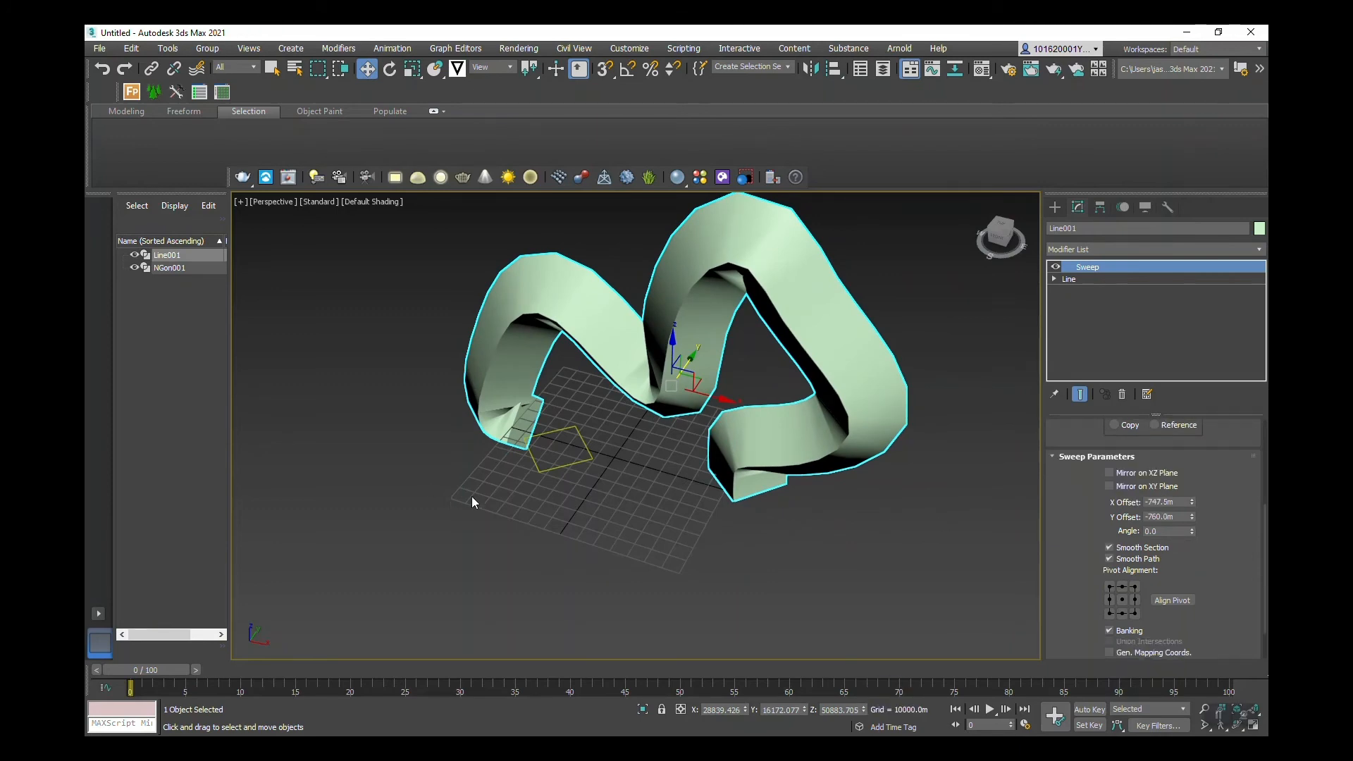
{"action": "middle_click_drag", "start_coordinate": [471, 496], "coordinate": [564, 475], "text": "alt"}
{"action": "middle_click_drag", "start_coordinate": [701, 477], "coordinate": [611, 526], "text": "alt"}
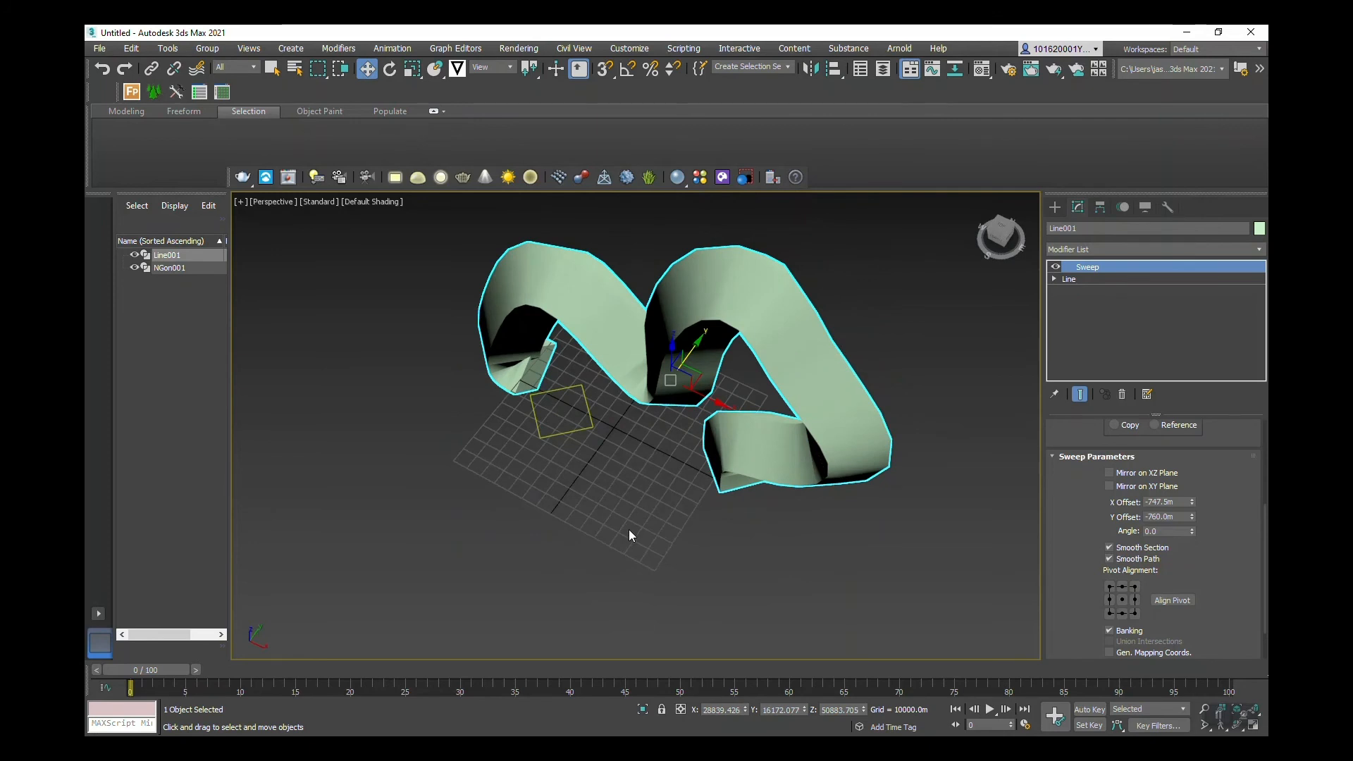